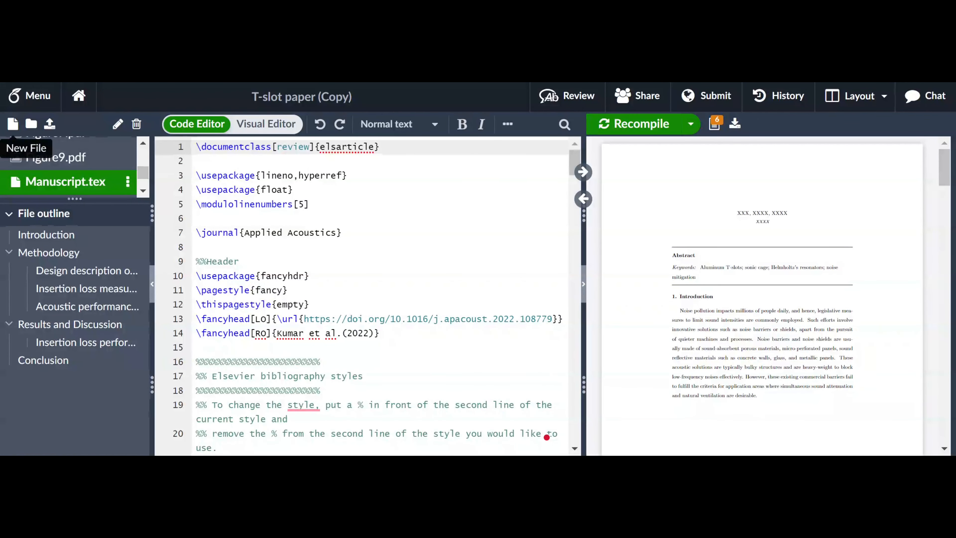
Import a BibTeX file named references.bib into the project from the Mendeley group SSS
left_click(12, 124)
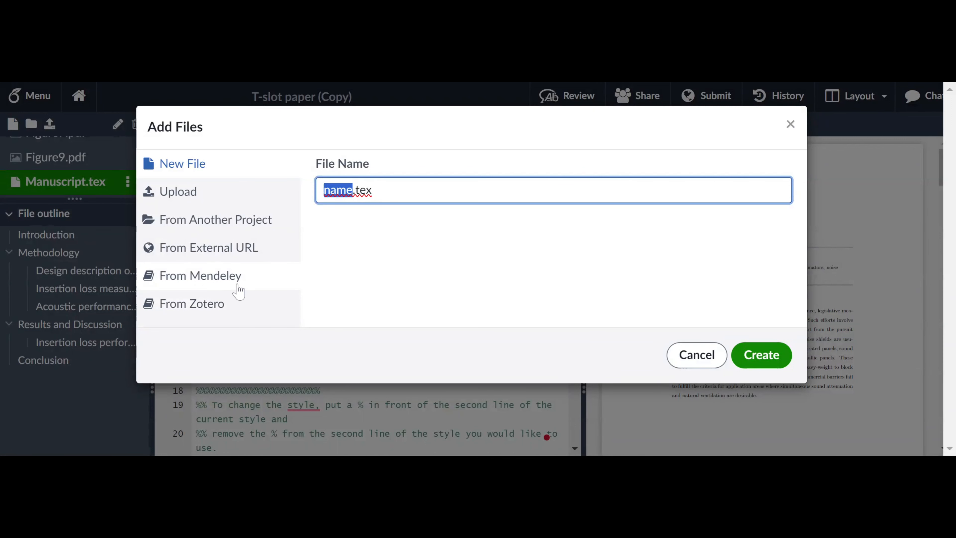
left_click(211, 286)
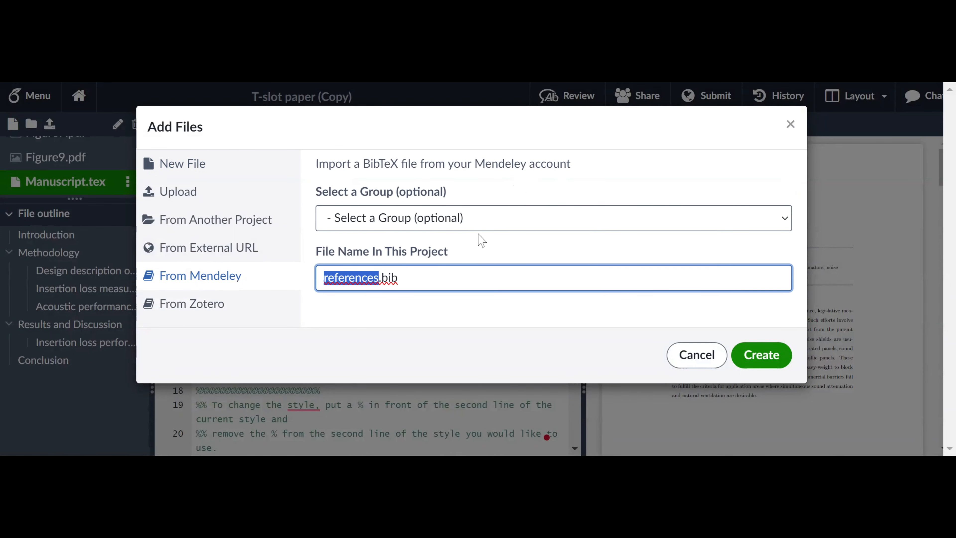
left_click(484, 228)
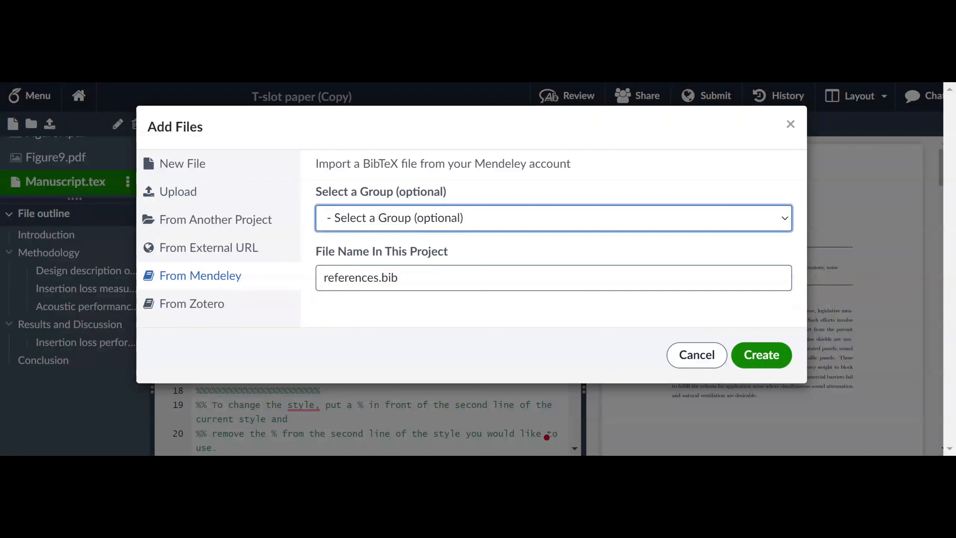
left_click(377, 255)
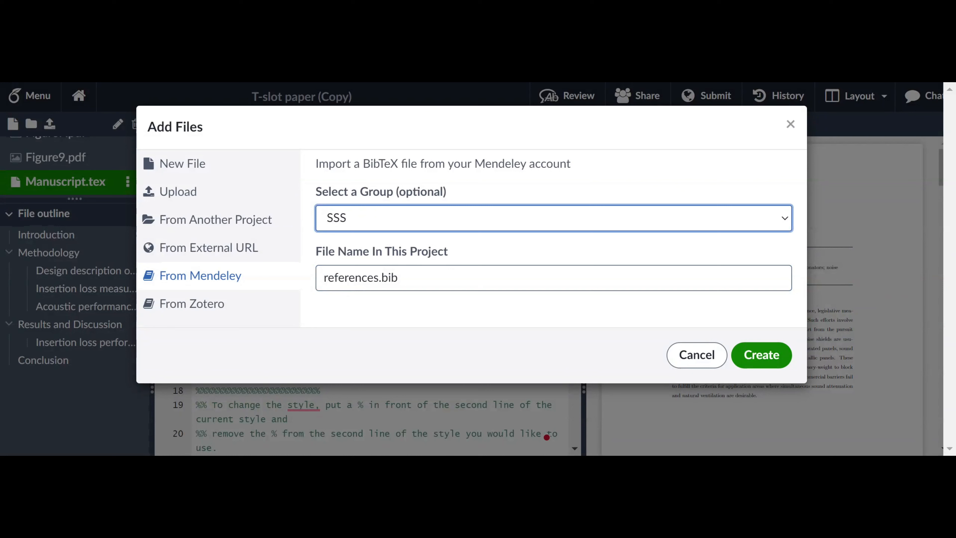
left_click(764, 363)
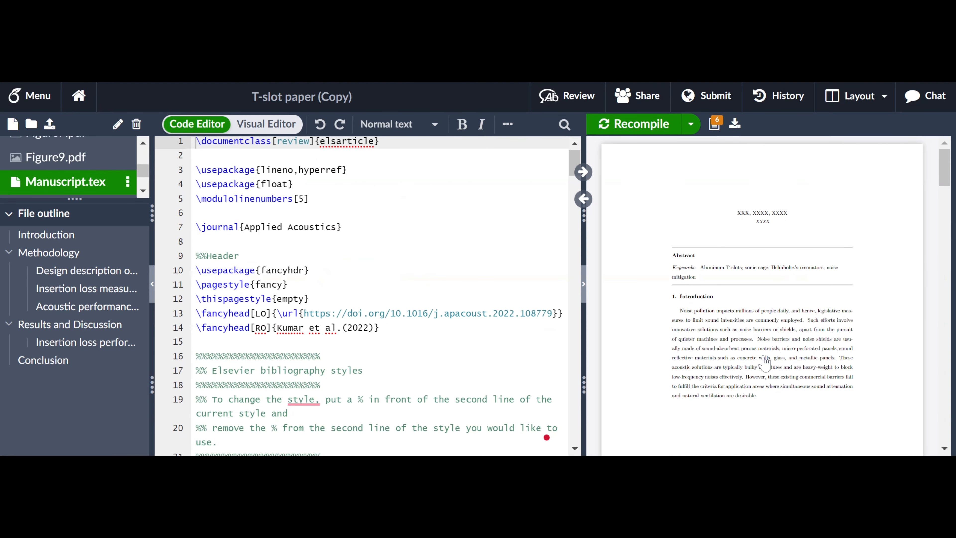
Examine the imported BibTeX entries and their citation keys in references.bib
left_click(53, 177)
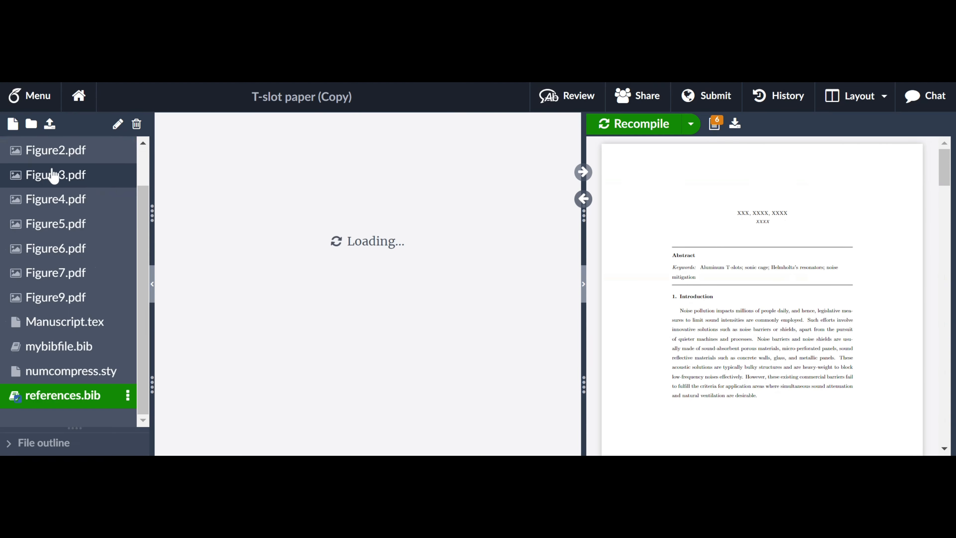
scroll(356, 360, "down", 5)
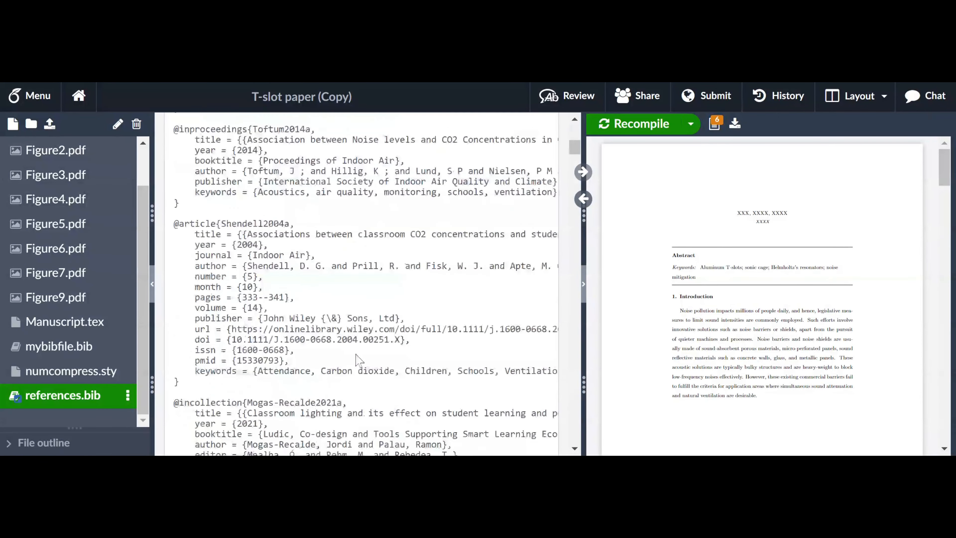
scroll(358, 360, "down", 15)
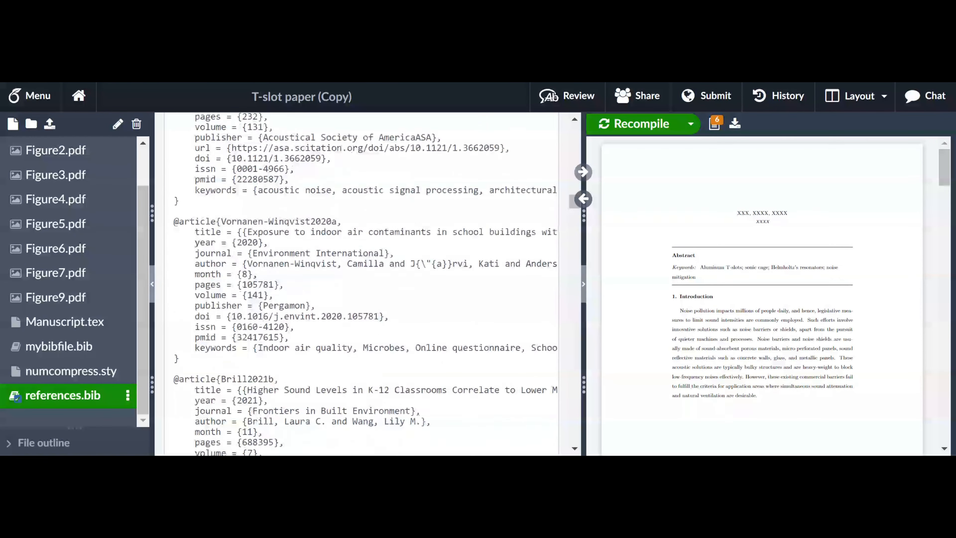
scroll(327, 301, "down", 7)
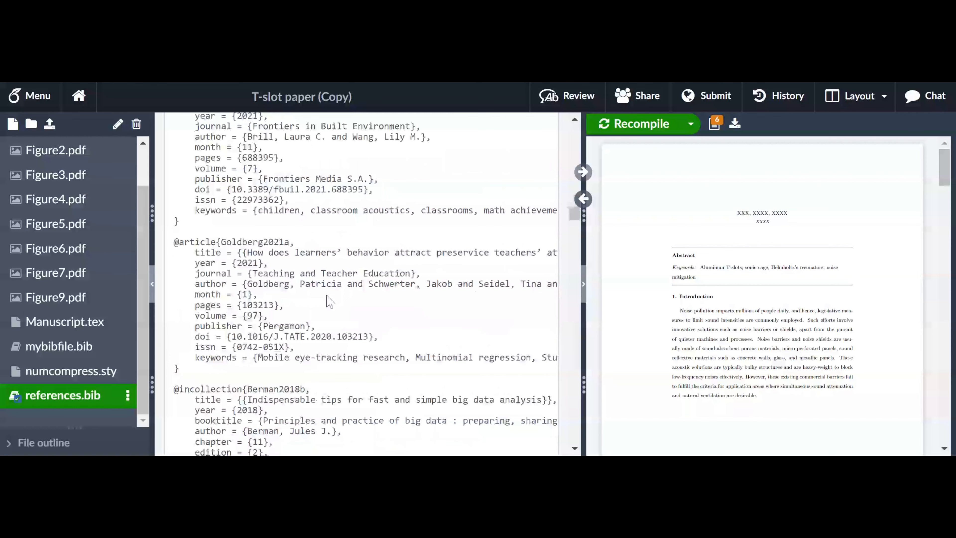
scroll(330, 302, "down", 20)
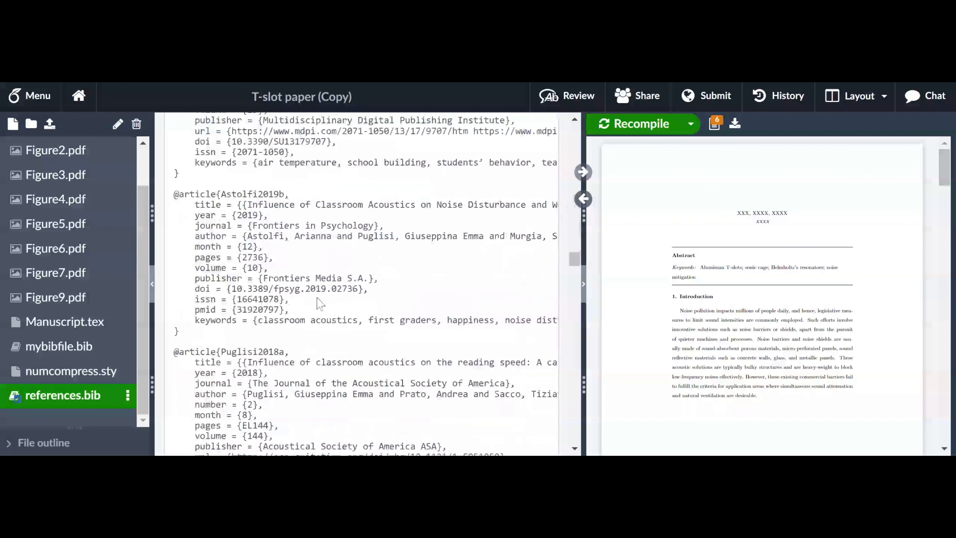
scroll(319, 303, "down", 8)
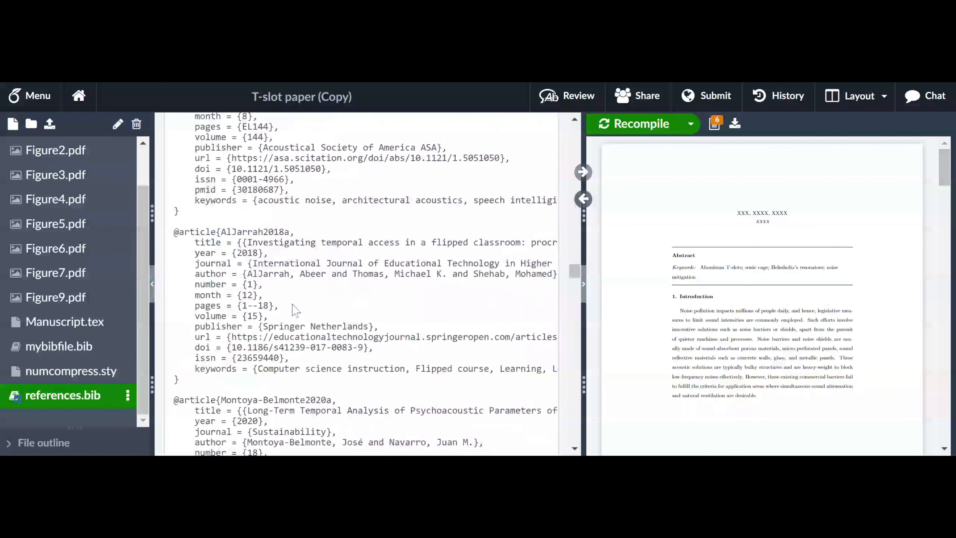
scroll(295, 310, "up", 7)
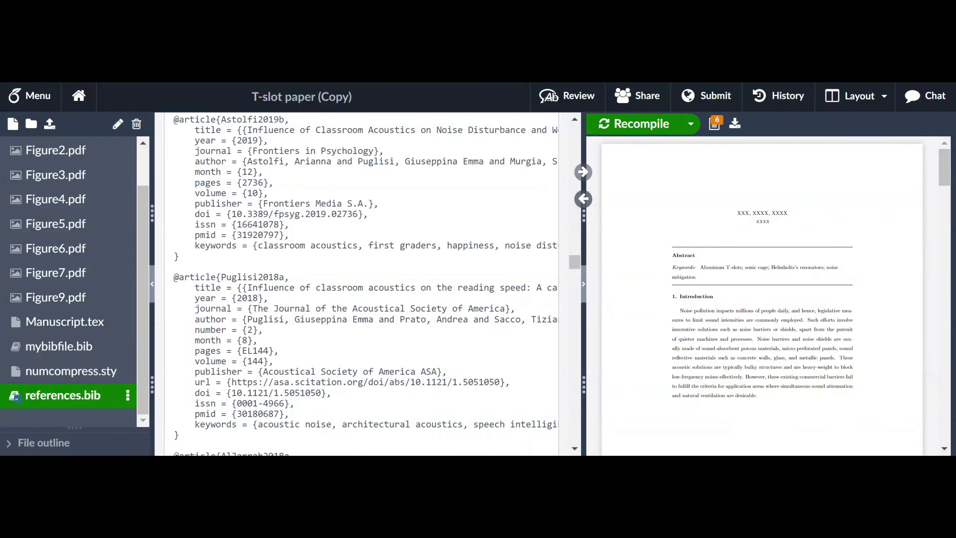
left_click_drag(221, 276, 258, 288)
In Manuscript.tex, insert an empty \cite{} after "desirable" at the end of the Introduction paragraph
left_click(65, 321)
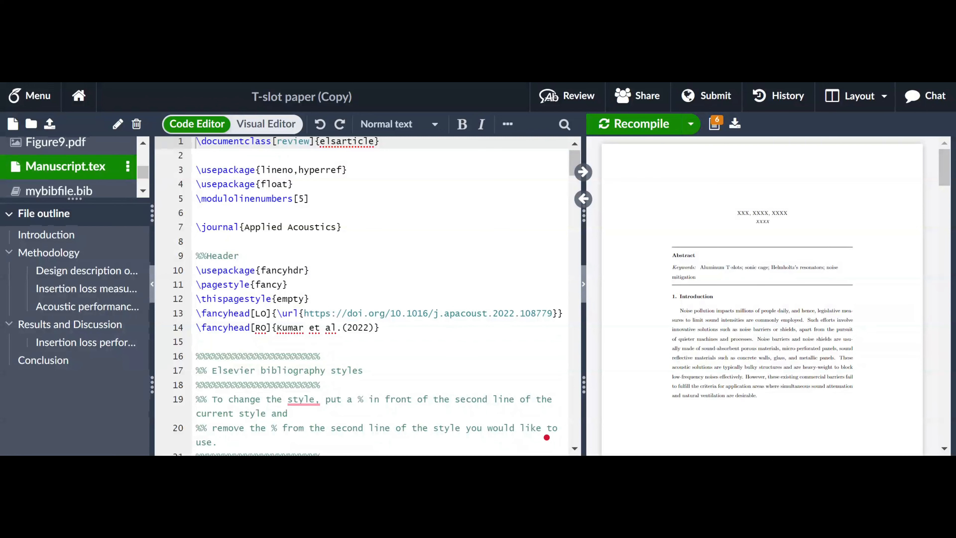
scroll(547, 437, "down", 20)
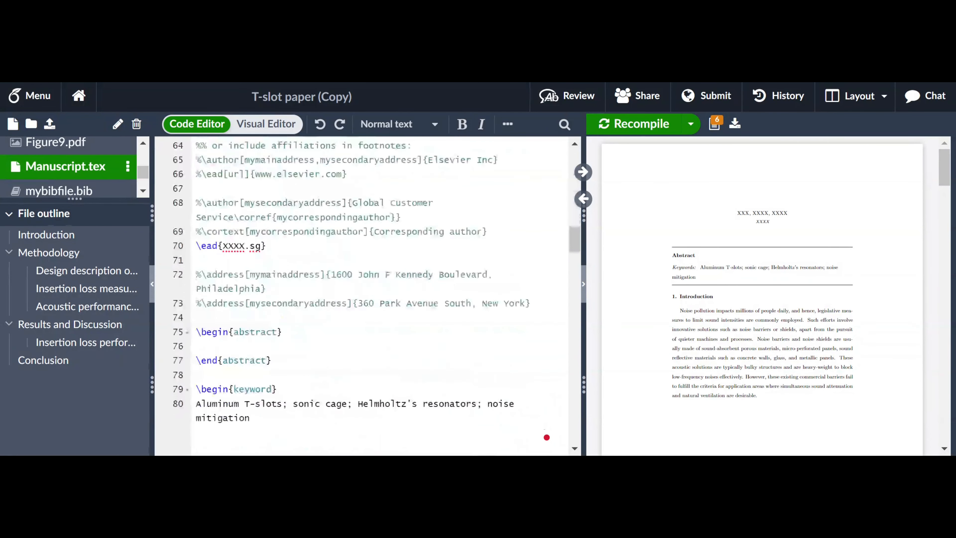
scroll(547, 438, "down", 7)
scroll(546, 437, "down", 2)
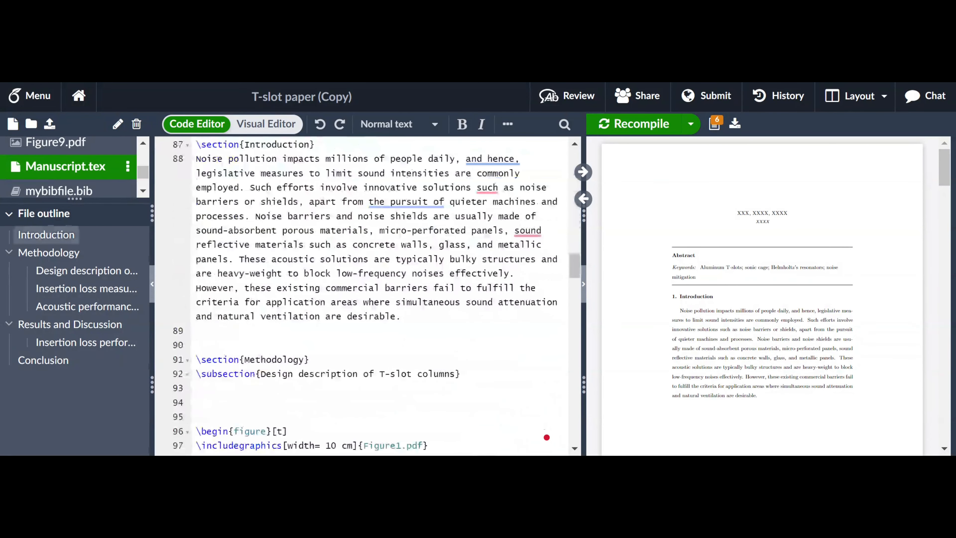
mouse_move(492, 160)
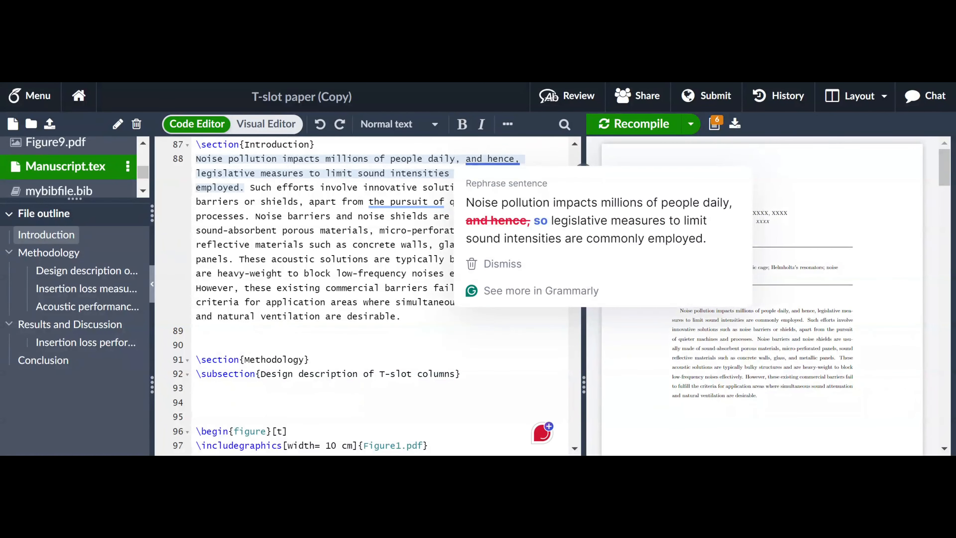
left_click(422, 302)
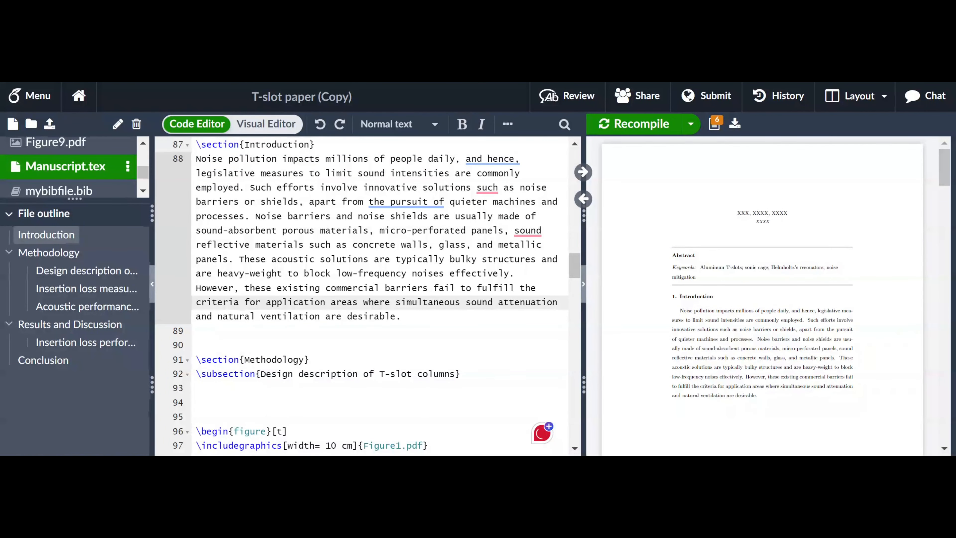
left_click(395, 317)
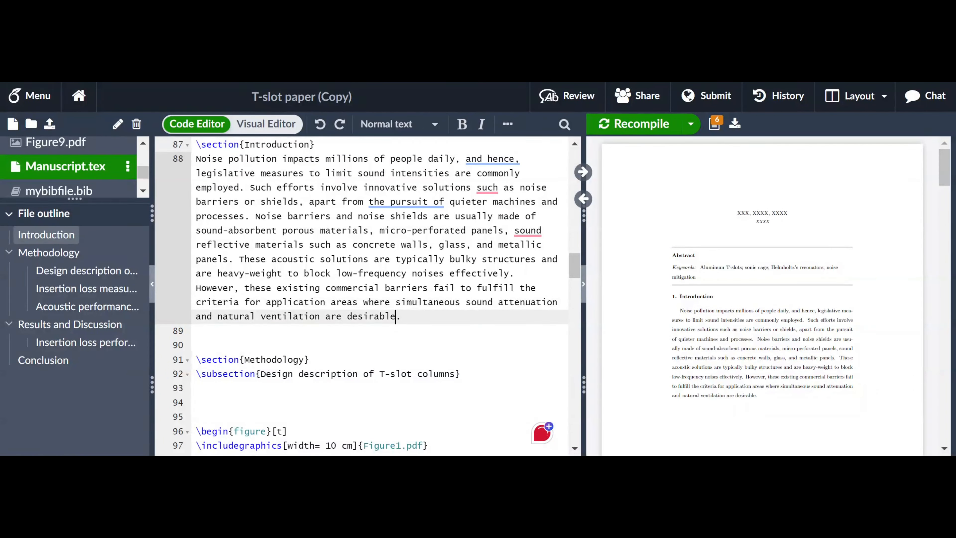
type("\\")
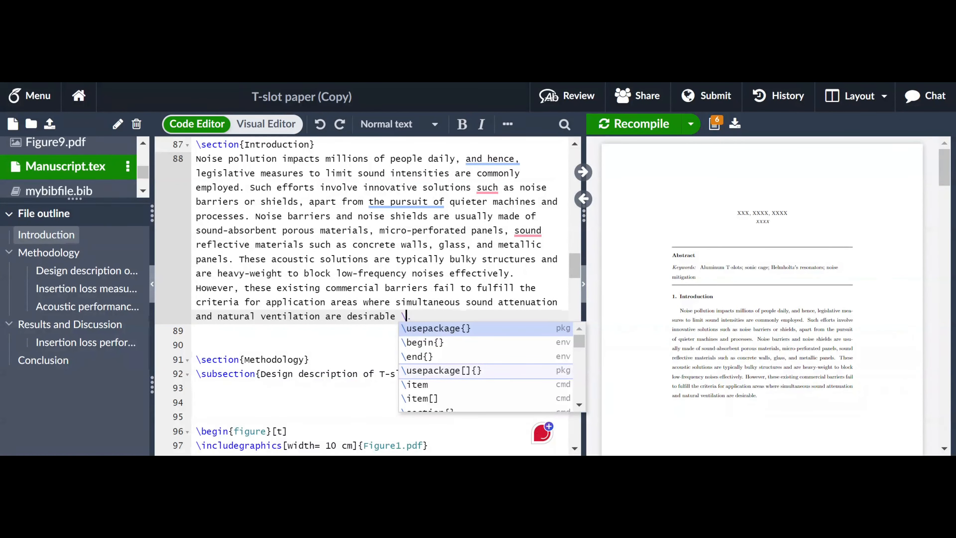
type("cite")
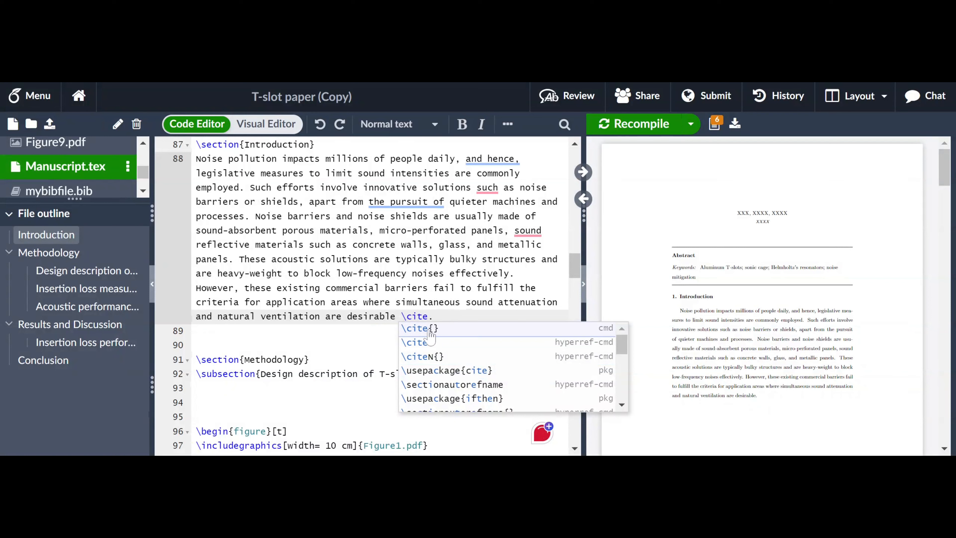
key("Return")
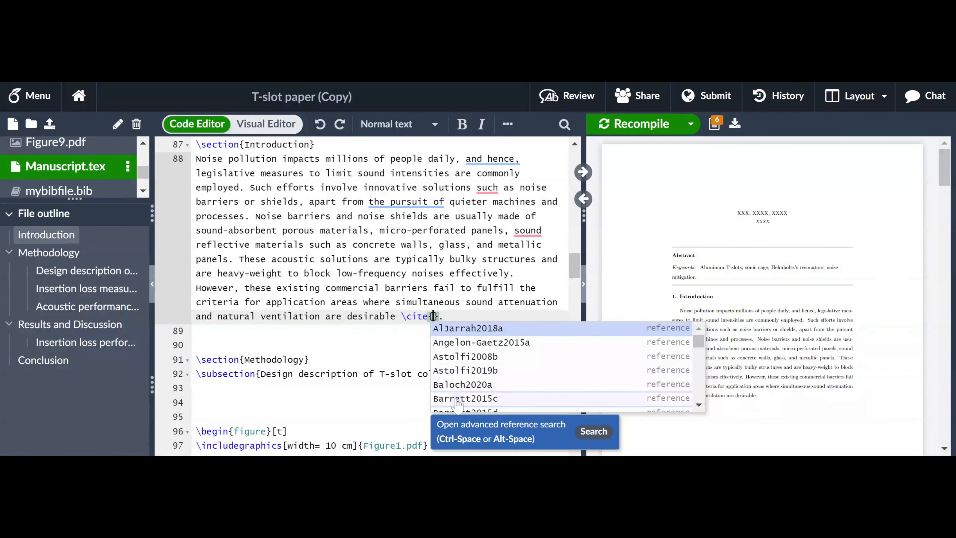
Browse the suggested reference keys for the new \cite{} command and leave the citation empty
scroll(499, 395, "down", 3)
scroll(500, 394, "down", 5)
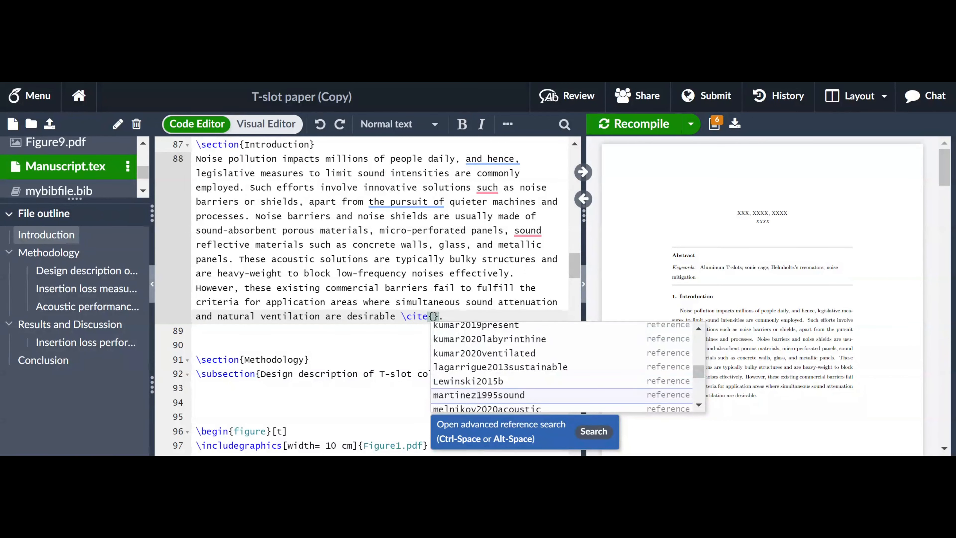
scroll(479, 396, "down", 8)
scroll(479, 396, "up", 15)
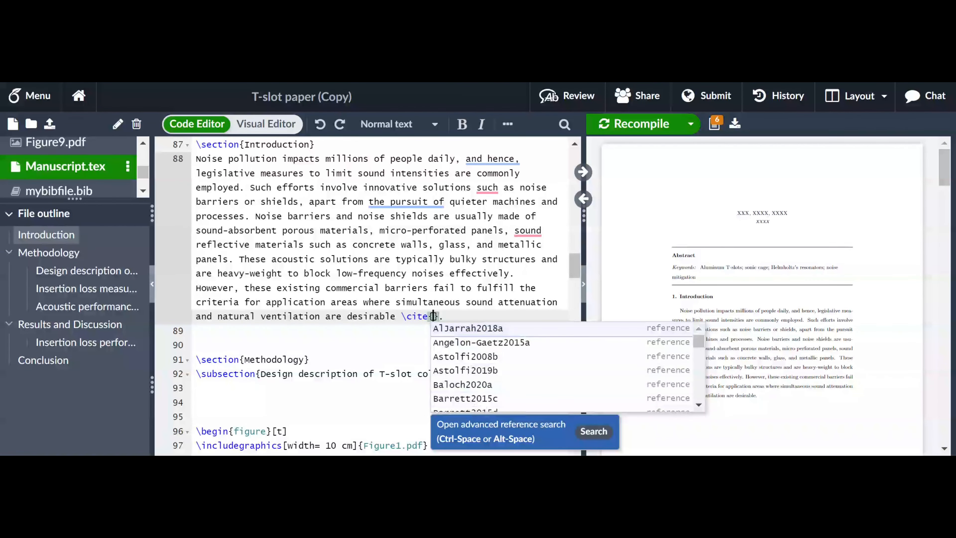
left_click(499, 259)
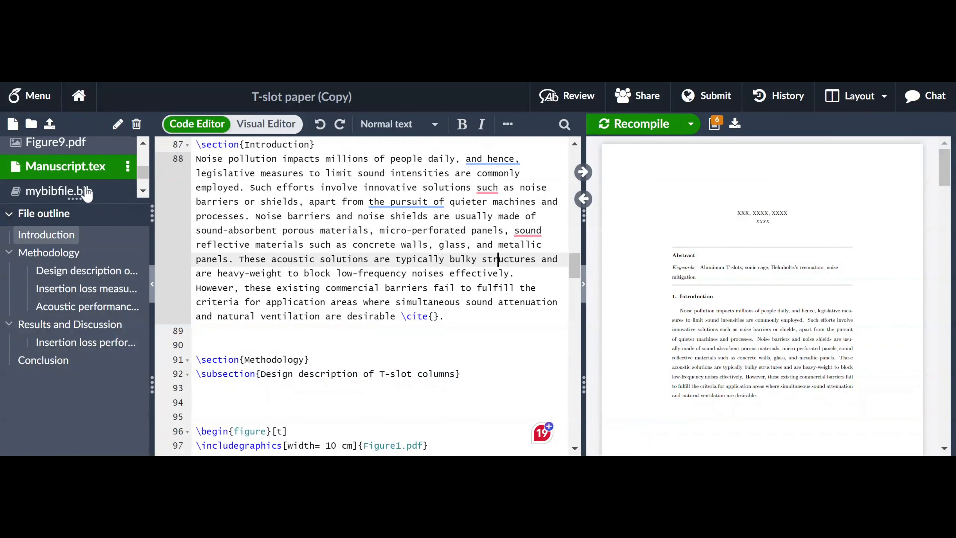
Remove mybibfile.bib from the project and open the imported references.bib
scroll(87, 181, "down", 2)
left_click(85, 169)
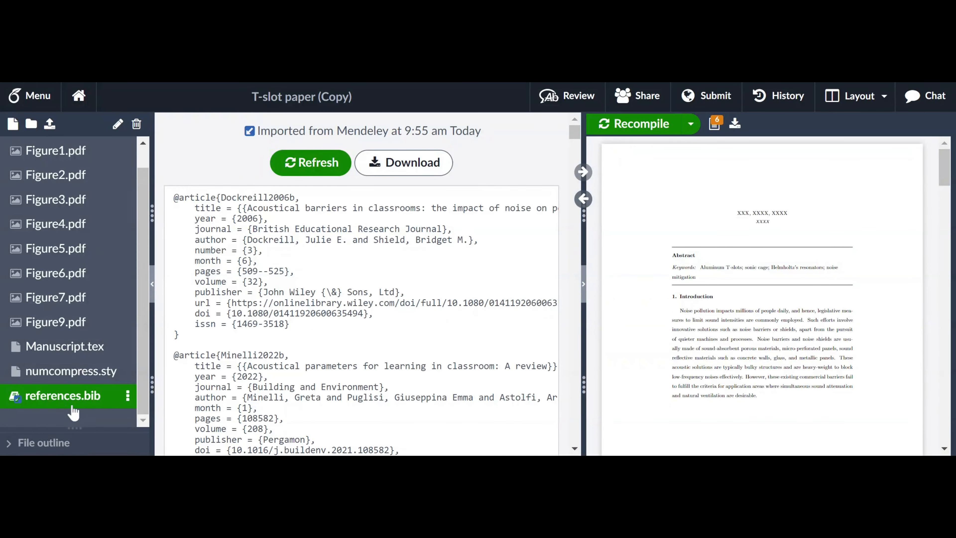
Change the bibliography source at the end of Manuscript.tex to references and recompile the document
left_click(64, 343)
scroll(183, 341, "down", 20)
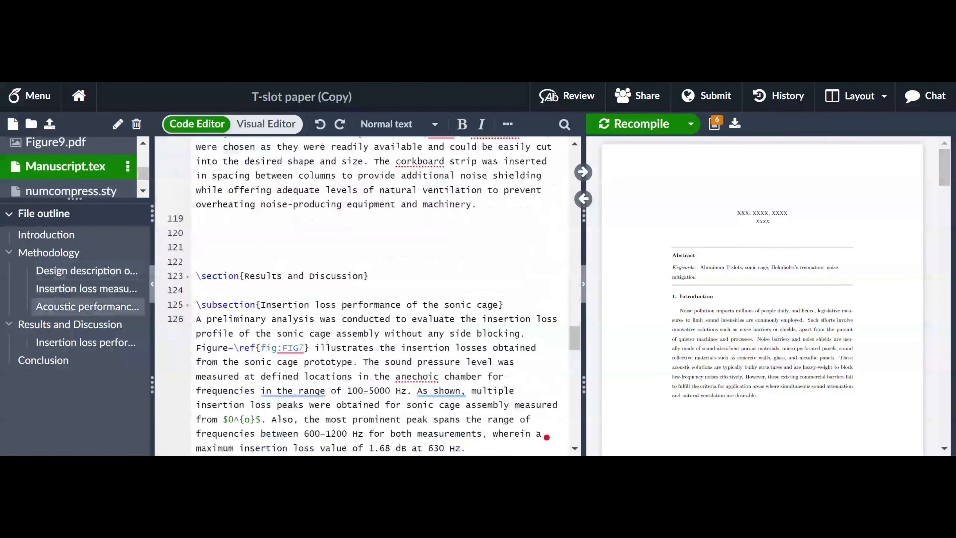
scroll(361, 296, "down", 20)
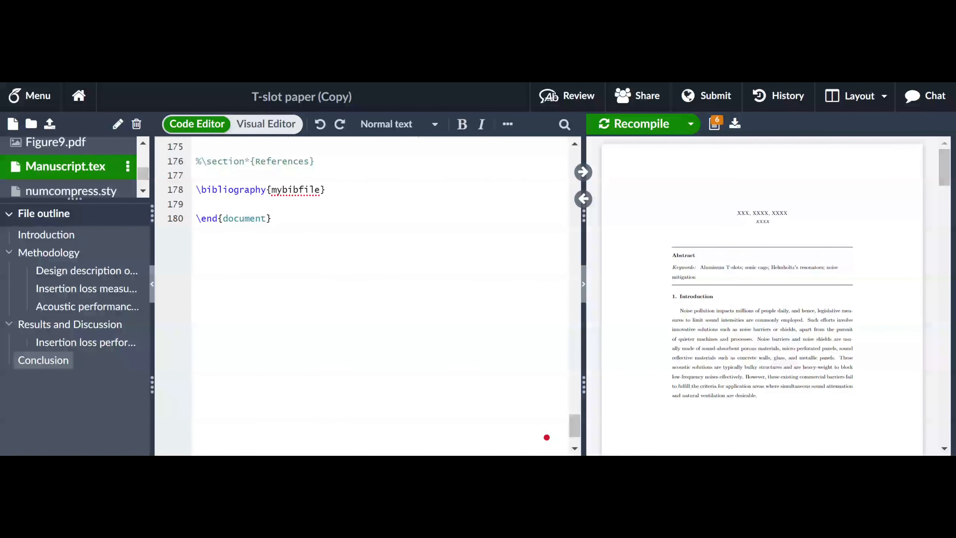
scroll(547, 437, "up", 3)
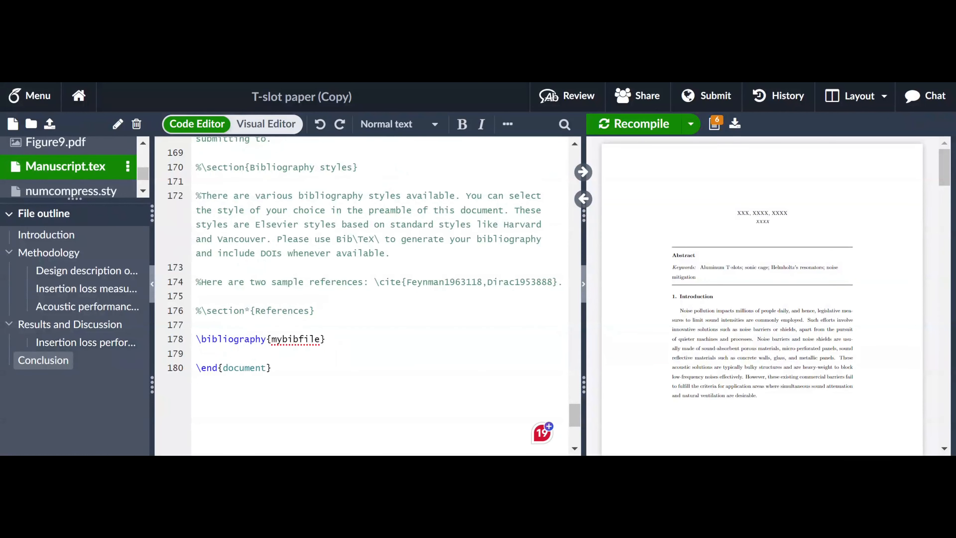
scroll(70, 181, "down", 2)
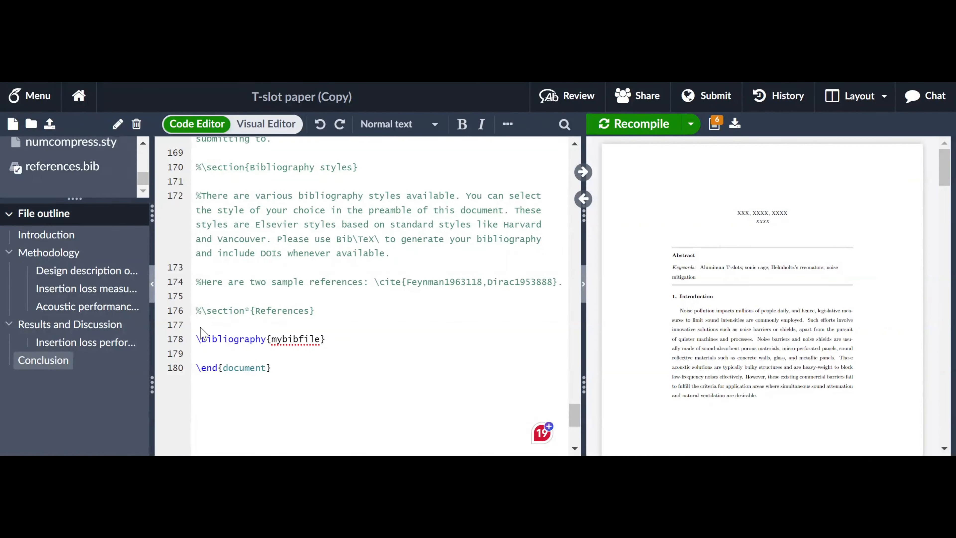
left_click_drag(272, 338, 320, 339)
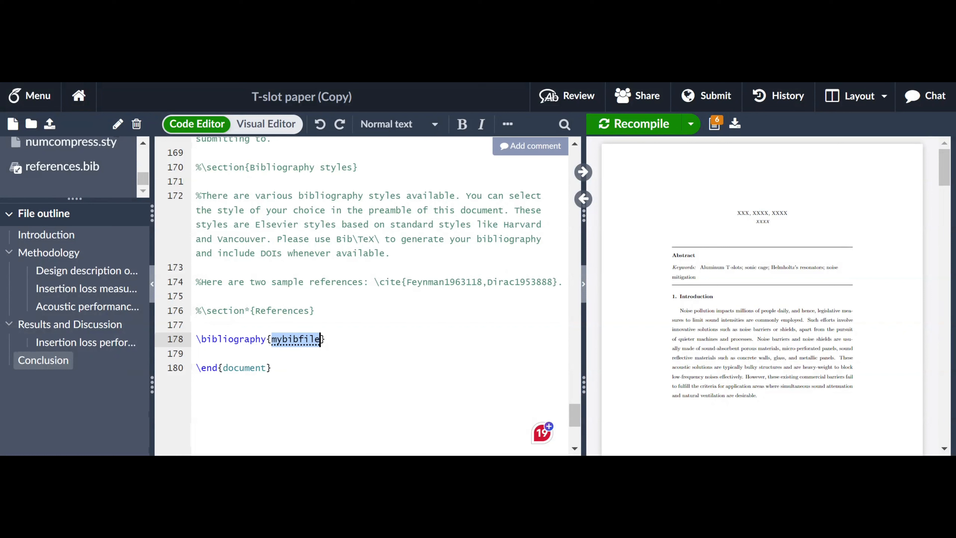
type("ref")
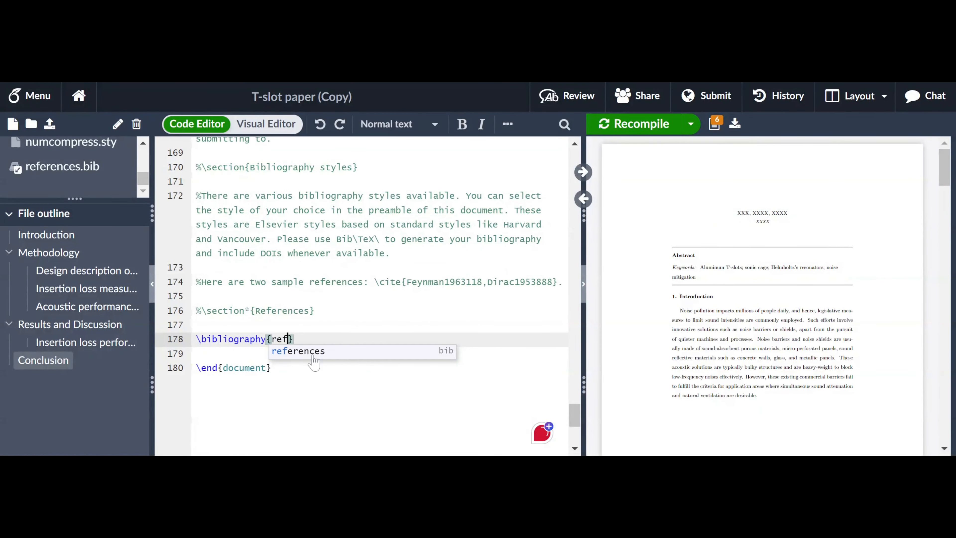
key("Return")
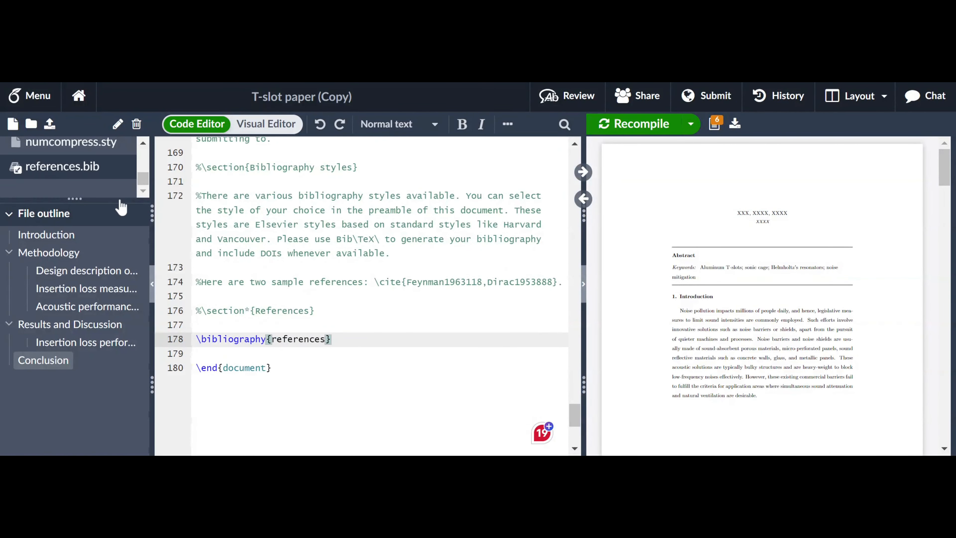
left_click(635, 128)
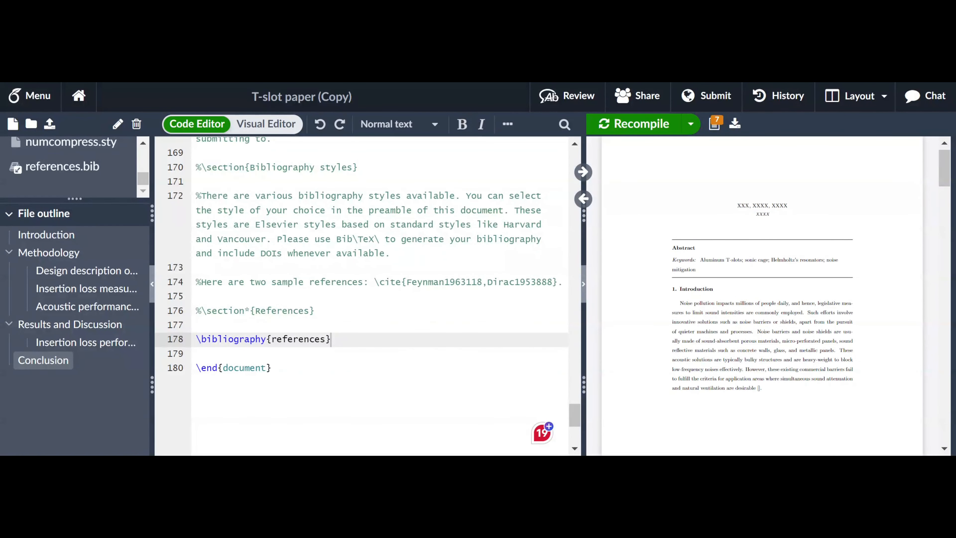
Fill the empty \cite{} at the end of the Introduction paragraph with the reference key Puglisi2018a
scroll(361, 296, "up", 6)
left_click(86, 342)
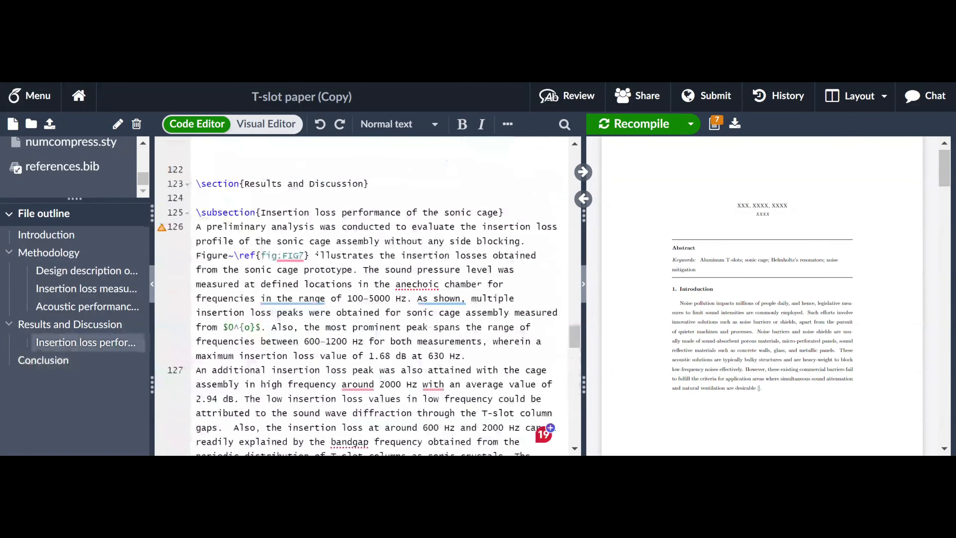
scroll(361, 296, "up", 10)
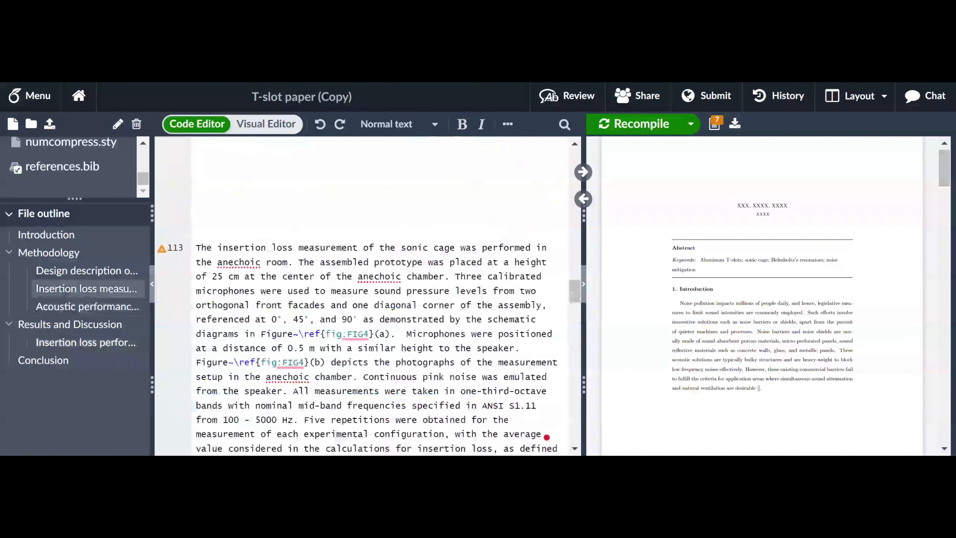
left_click(433, 193)
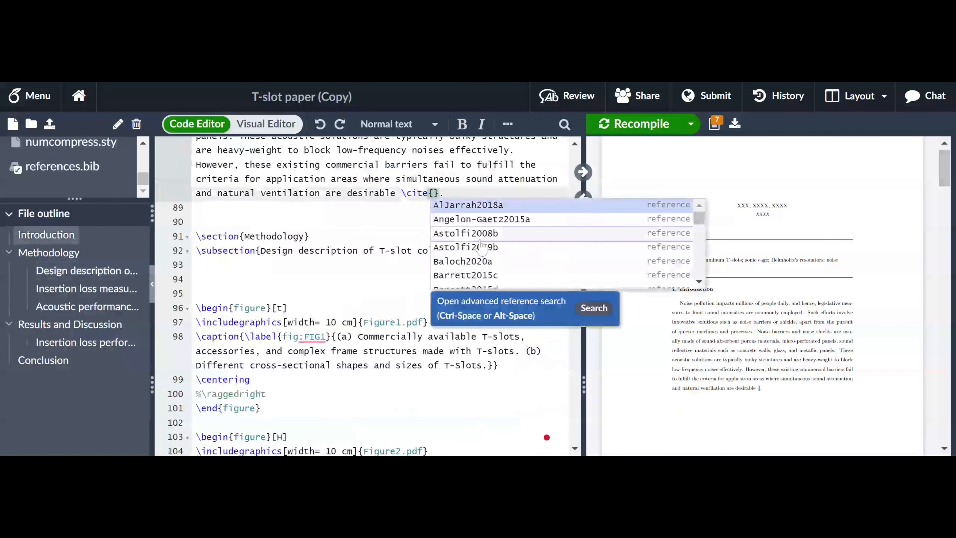
type("pu")
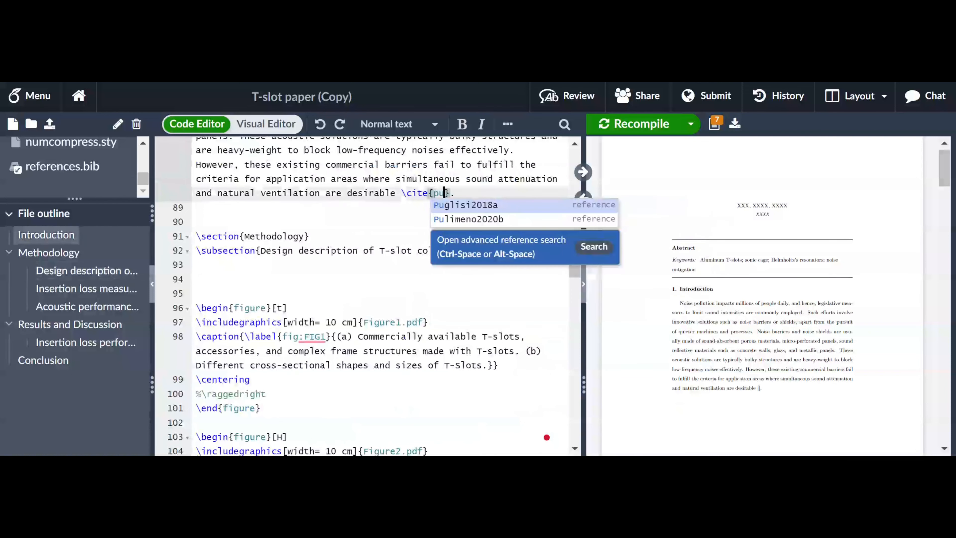
left_click(492, 207)
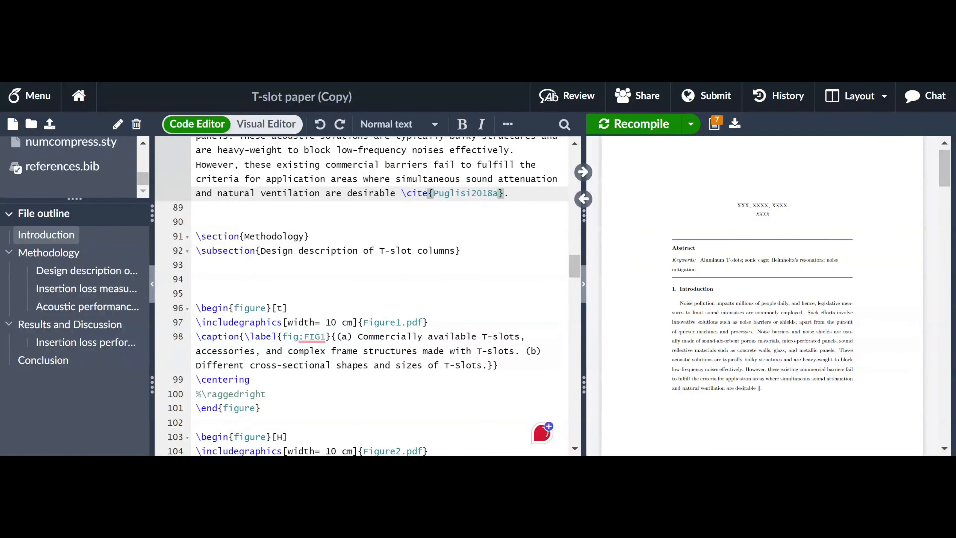
Recompile the document and follow the new citation in the PDF preview to its entry in the References list
left_click(649, 131)
left_click_drag(584, 418, 476, 421)
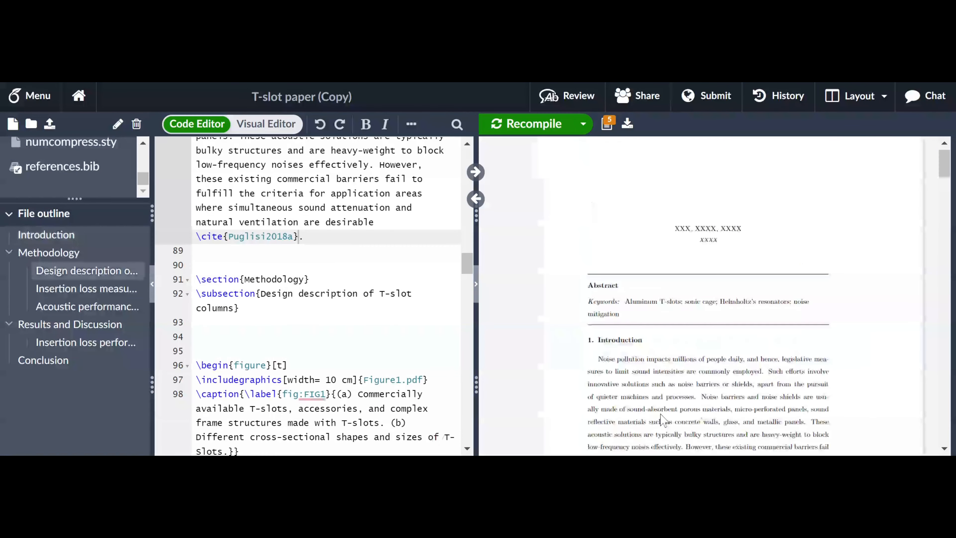
scroll(708, 263, "down", 5)
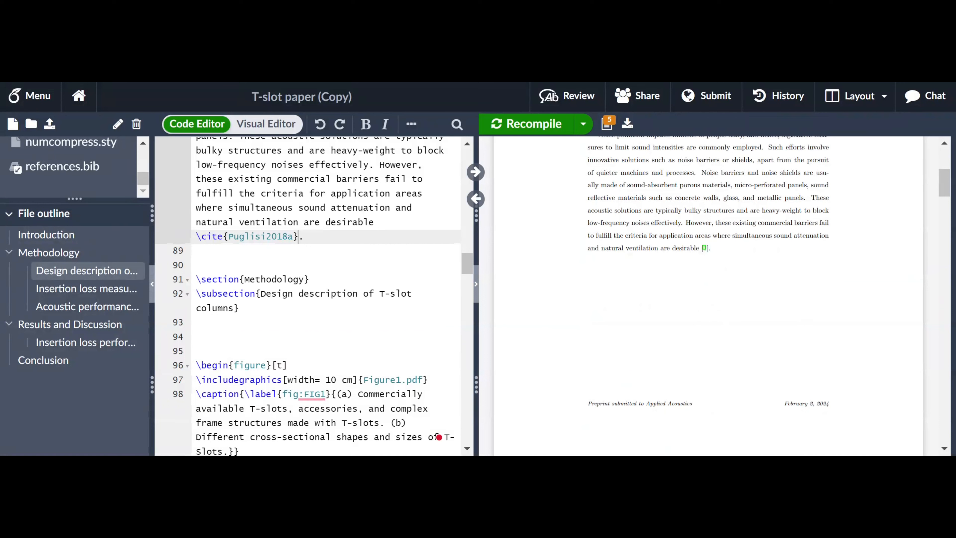
left_click(705, 250)
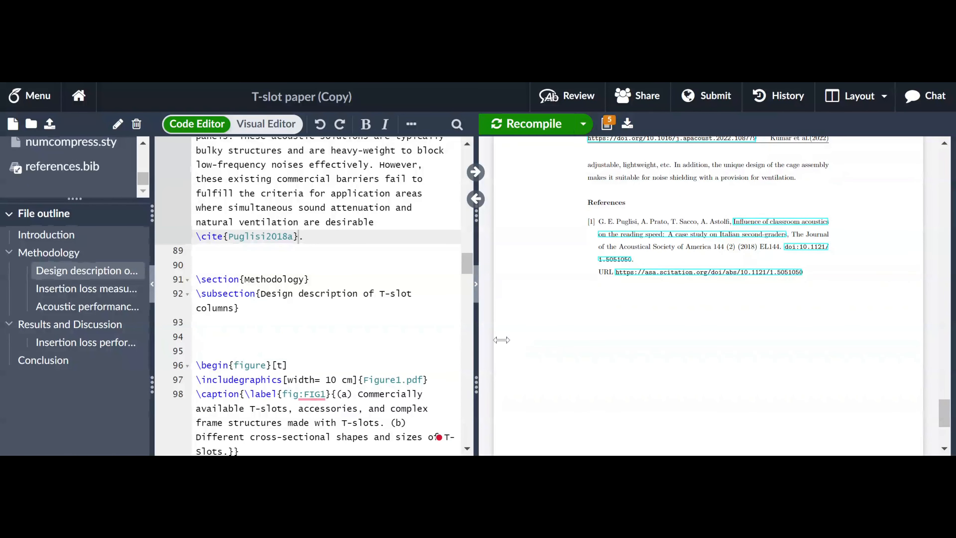
left_click_drag(477, 339, 612, 338)
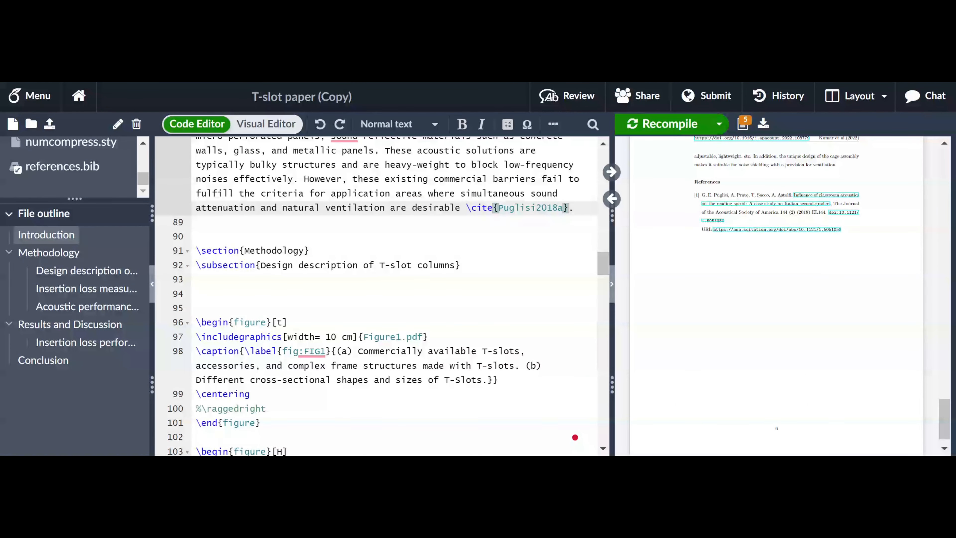
Add the reference keys Astolfi2008b and Barrett2015c after Puglisi2018a in the Introduction's \cite command
type(",")
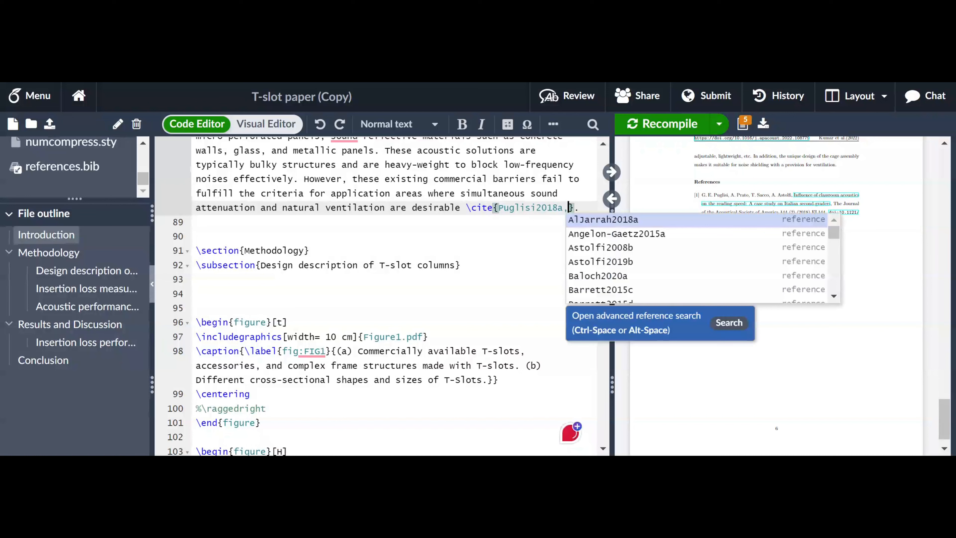
key("Down")
key("Down")
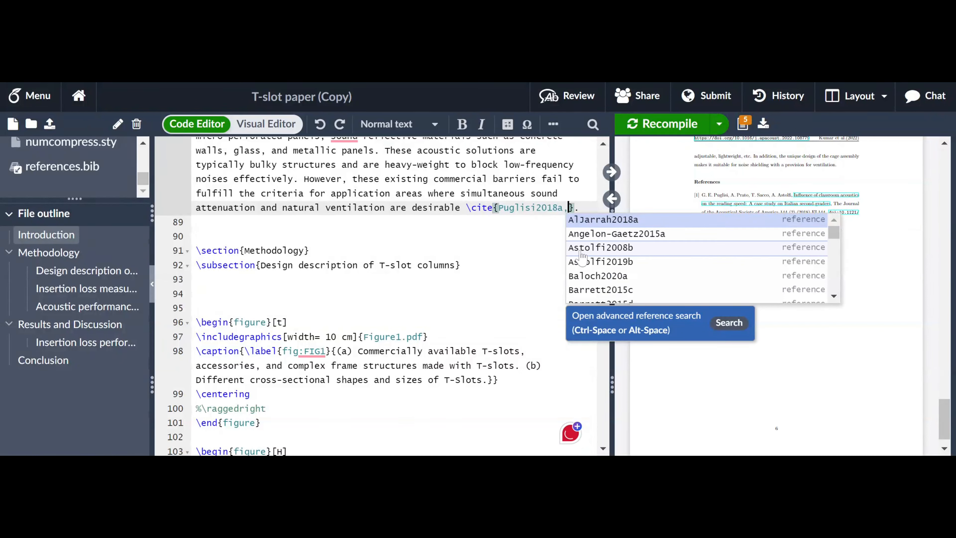
key("Return")
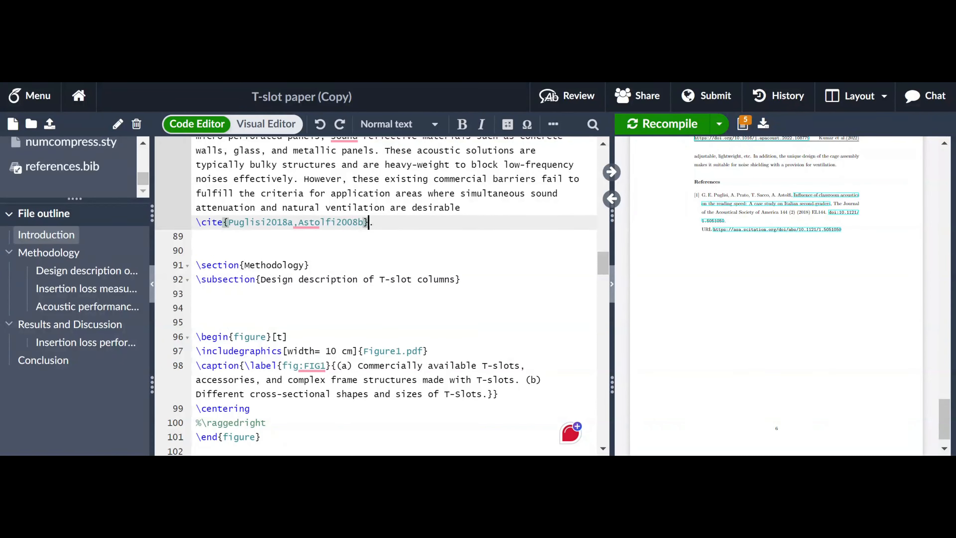
key("Left")
type(",")
key("Down")
key("Down")
key("Down")
key("Down")
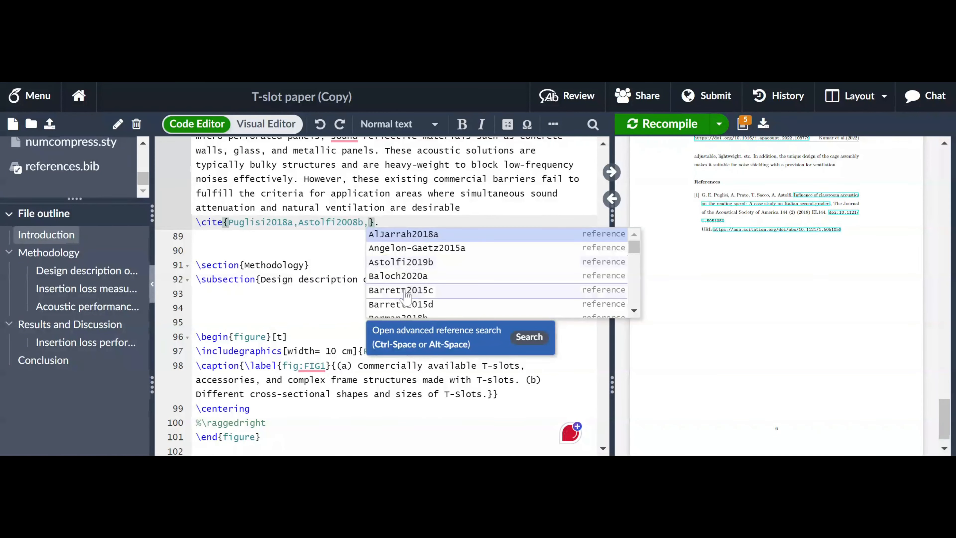
key("Return")
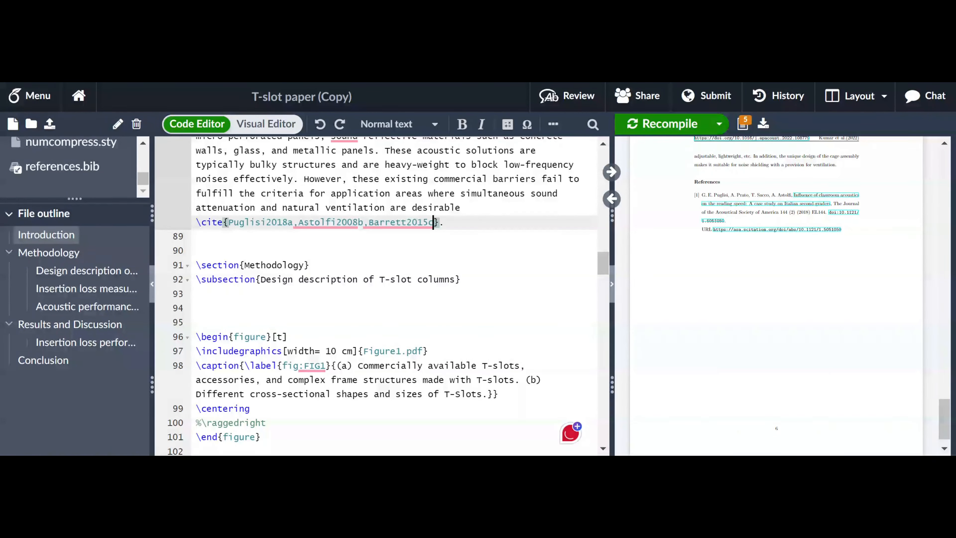
Add Berman2018b as the fourth key of the Introduction's \cite command and recompile the document
type(",")
key("Down")
key("Down")
key("Down")
key("Down")
key("Down")
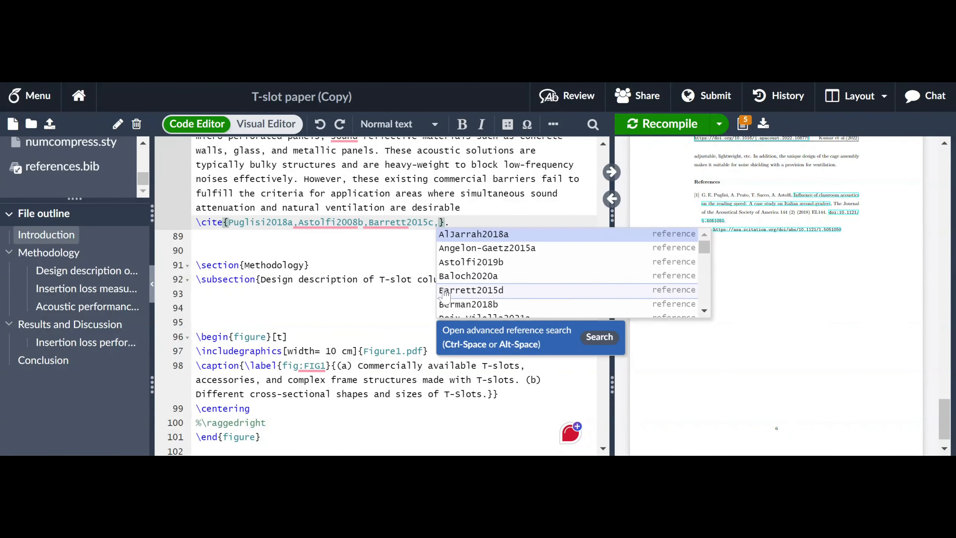
key("Return")
key("ctrl+s")
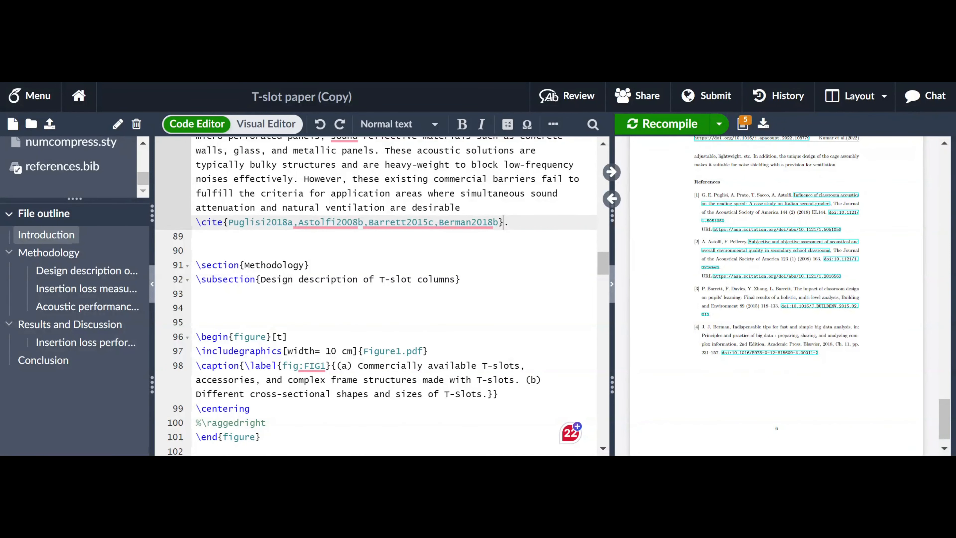
Enlarge the project file list and examine the figure files and the Figure1.pdf code block in the Methodology section
scroll(375, 296, "up", 4)
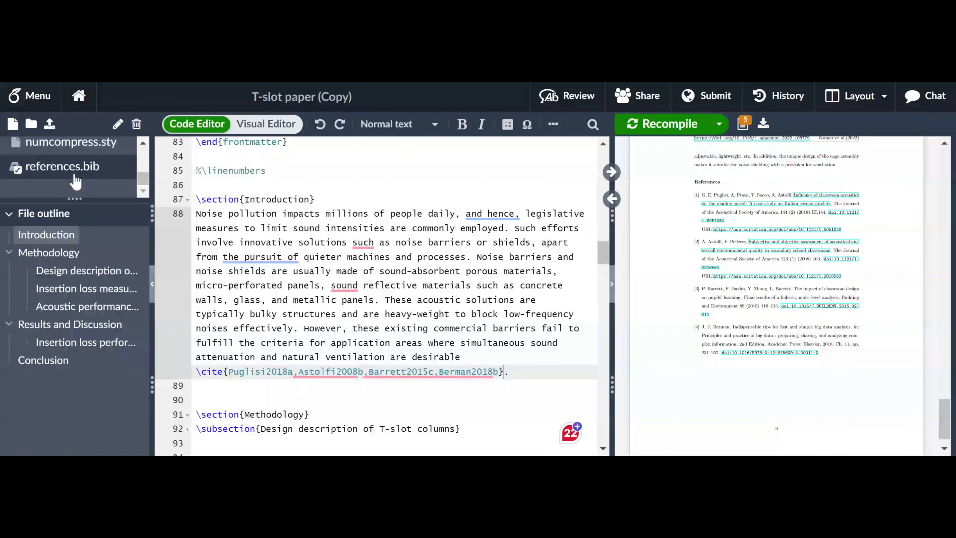
scroll(339, 264, "down", 3)
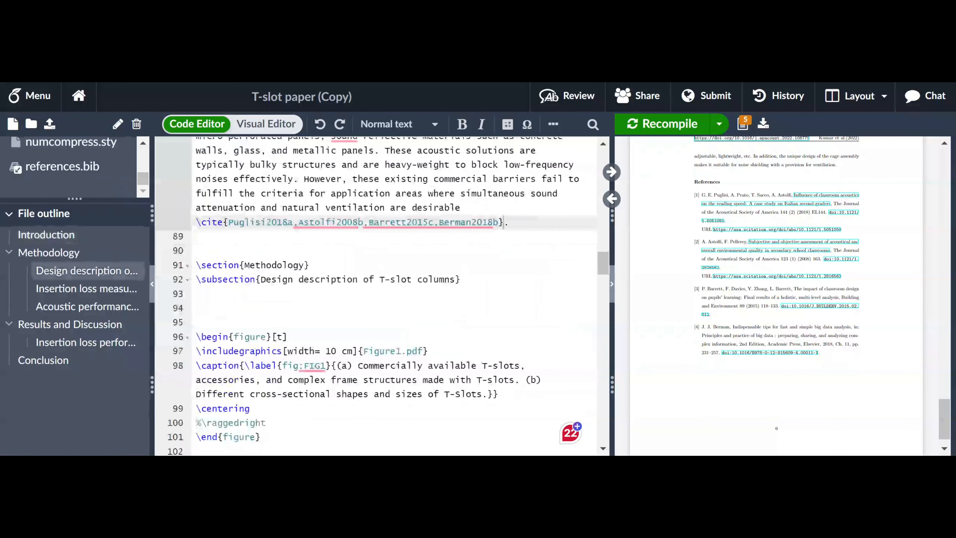
scroll(377, 295, "down", 3)
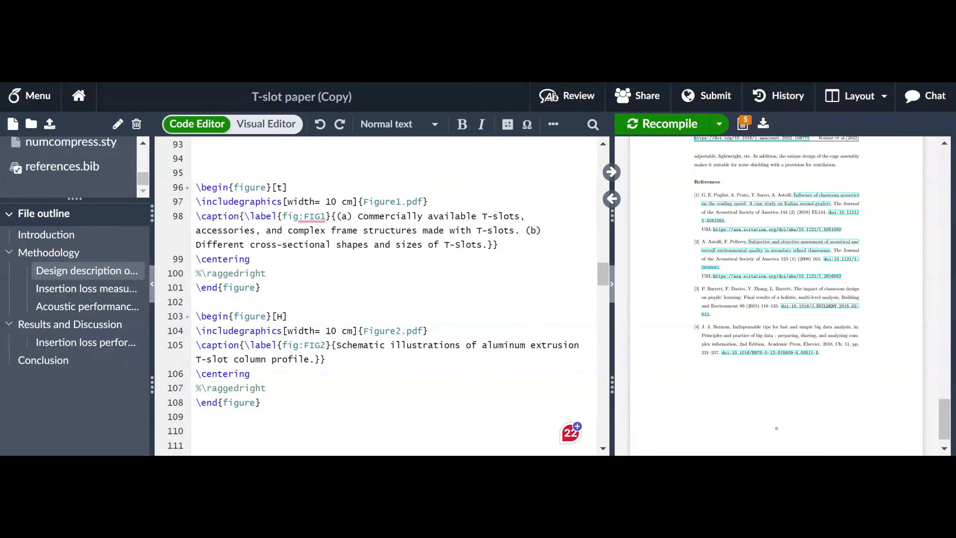
scroll(77, 185, "up", 10)
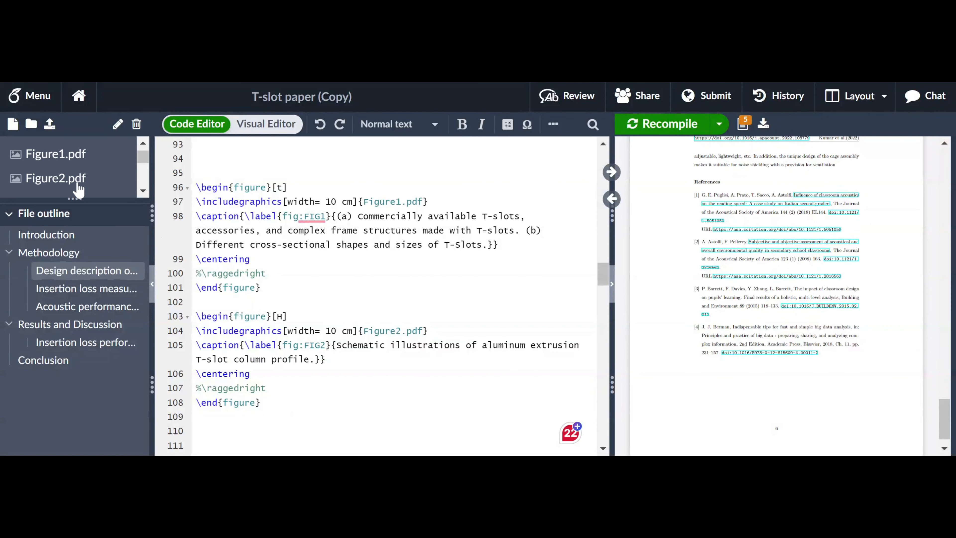
scroll(79, 187, "down", 4)
scroll(79, 186, "up", 4)
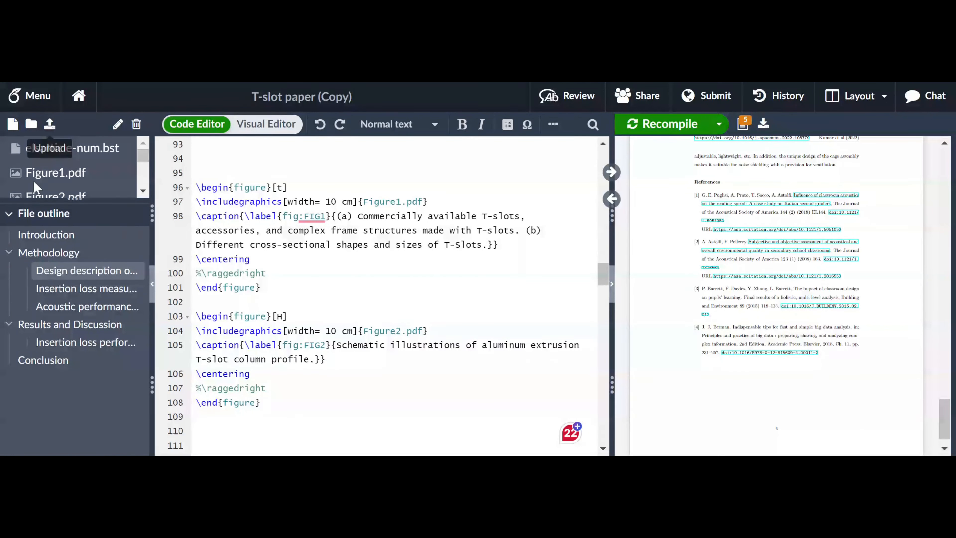
left_click_drag(89, 199, 72, 328)
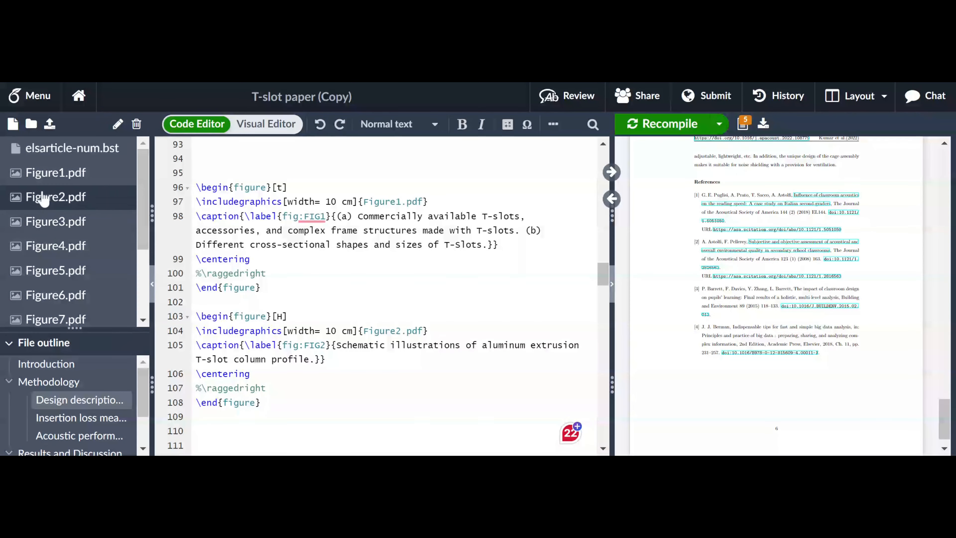
scroll(65, 162, "down", 3)
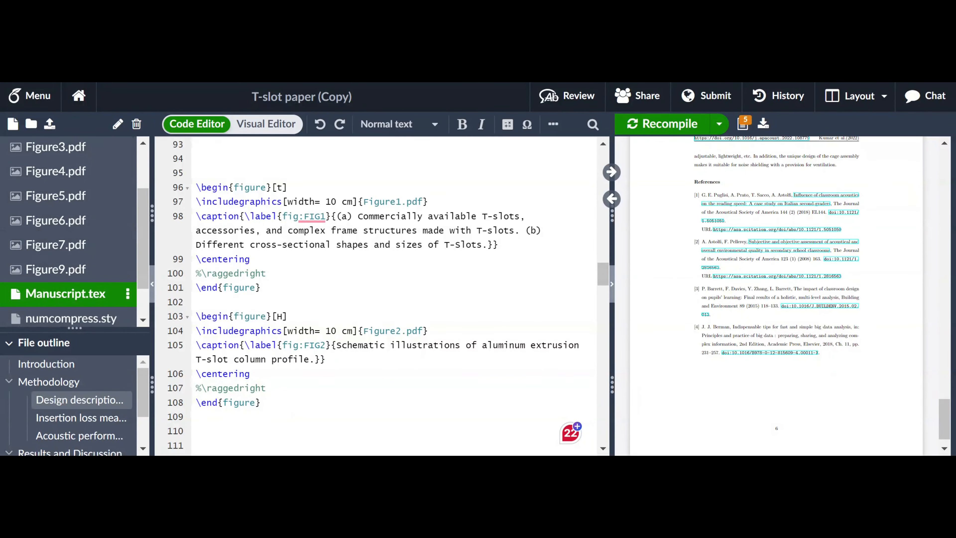
scroll(575, 437, "up", 2)
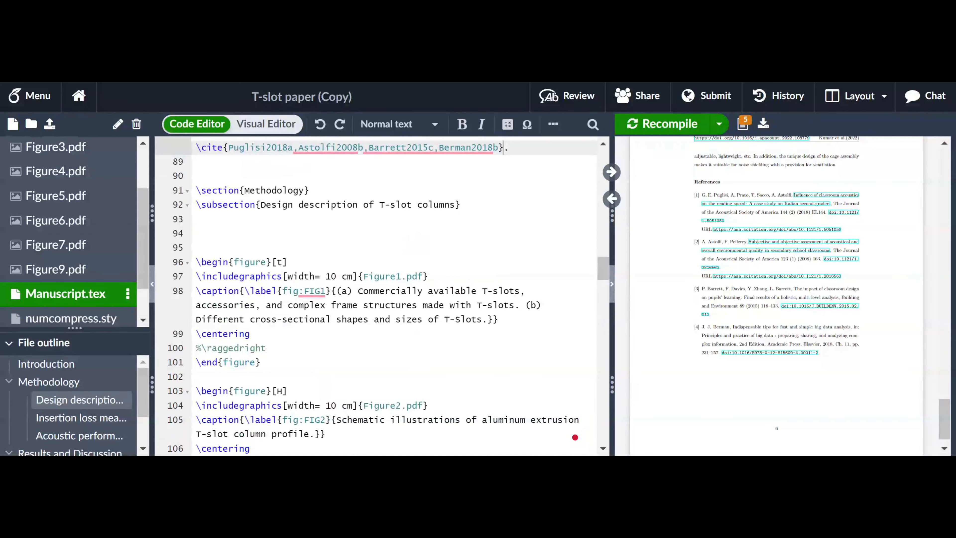
left_click_drag(195, 262, 195, 376)
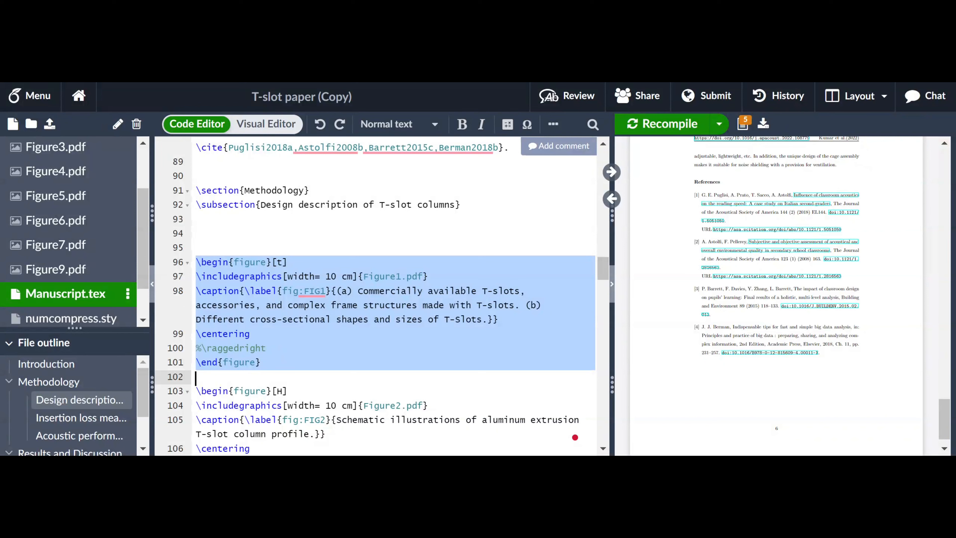
Insert Figure6.pdf from the project files at line 94, above the Figure1.pdf block, with caption, label and ¾ width
left_click(197, 233)
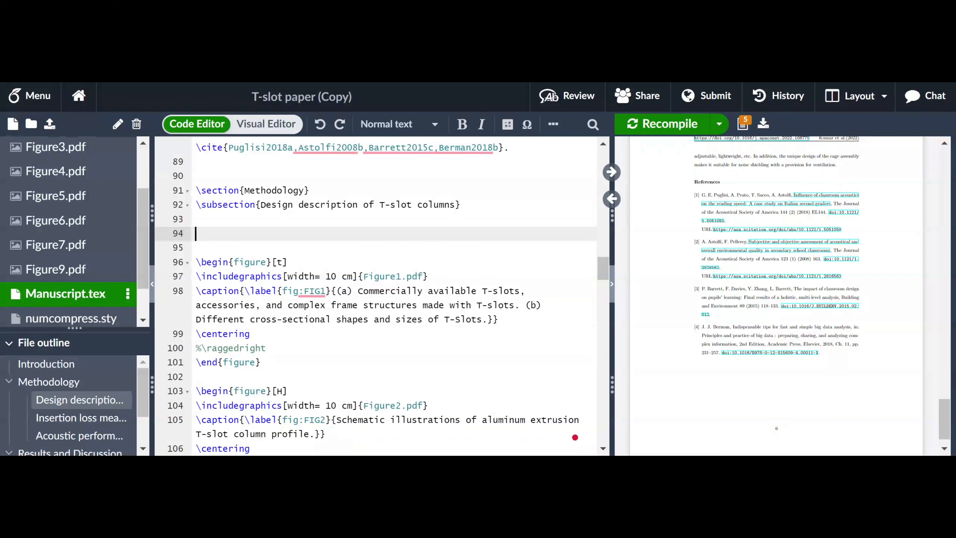
left_click(553, 124)
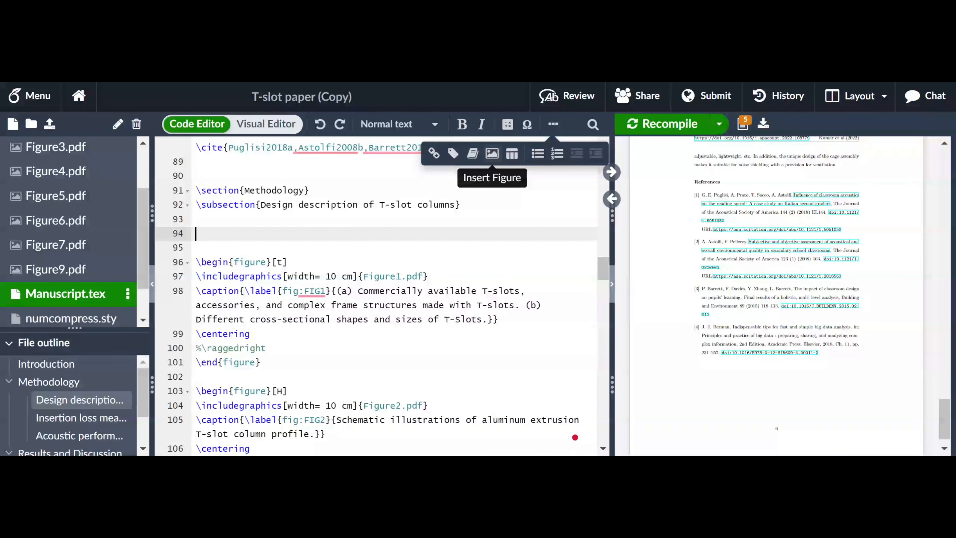
left_click(492, 154)
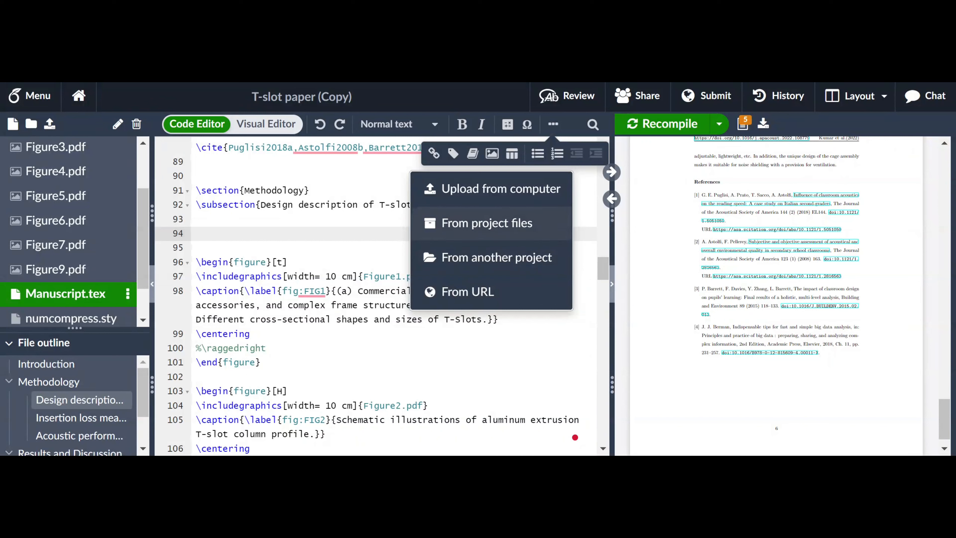
left_click(483, 234)
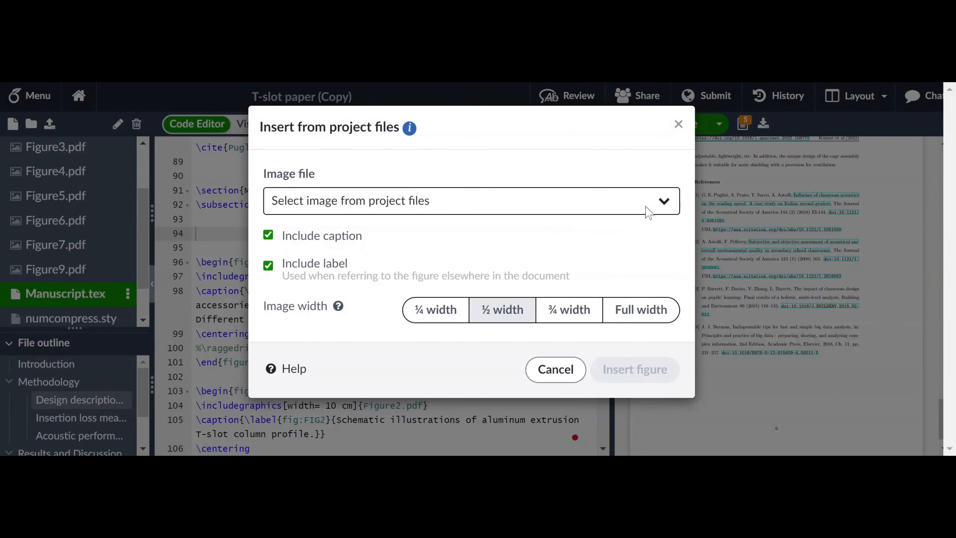
left_click(648, 211)
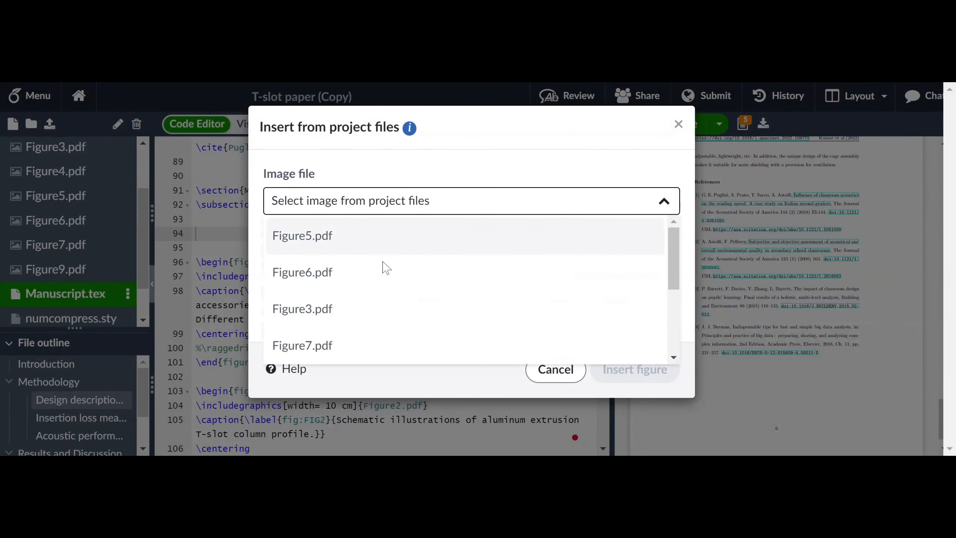
left_click(317, 272)
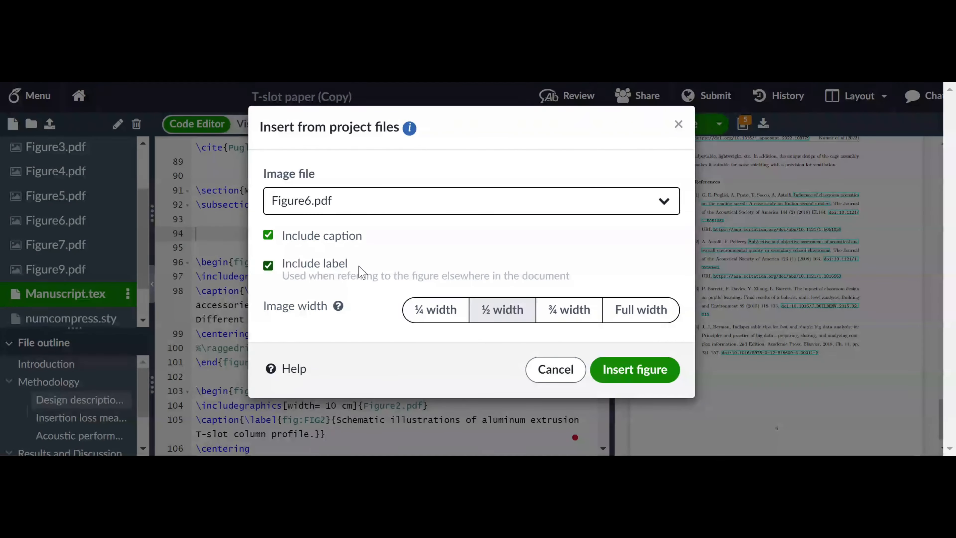
left_click(589, 314)
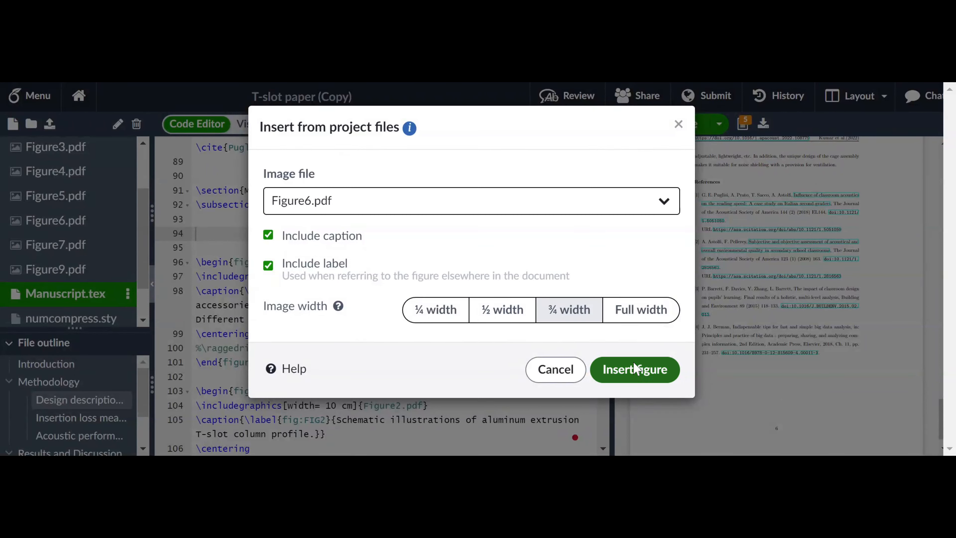
left_click(613, 371)
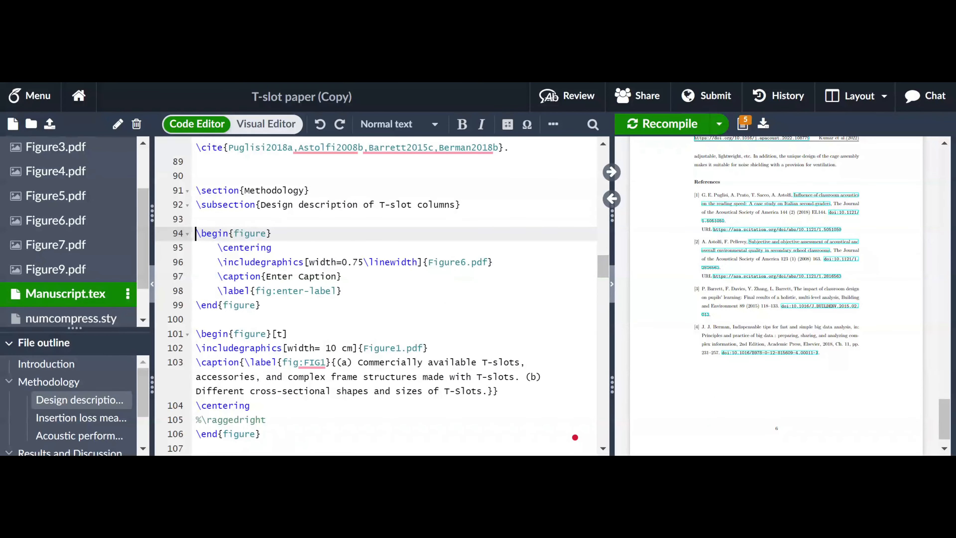
Examine the inserted Figure6.pdf figure code, from its \begin{figure} to its \end{figure} line
key("shift+Down")
key("shift+Down")
key("shift+Down")
key("shift+Down")
key("shift+Down")
key("shift+Down")
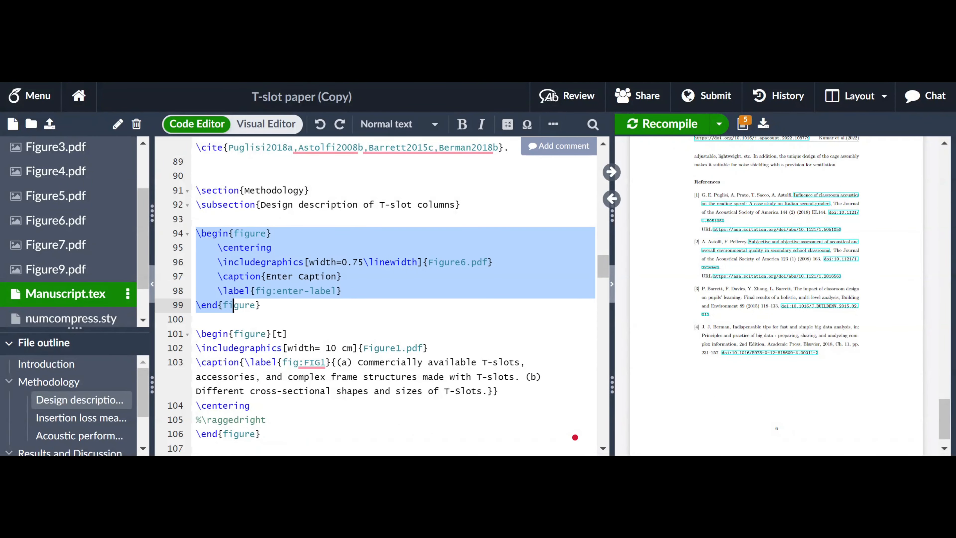
key("Down")
key("End")
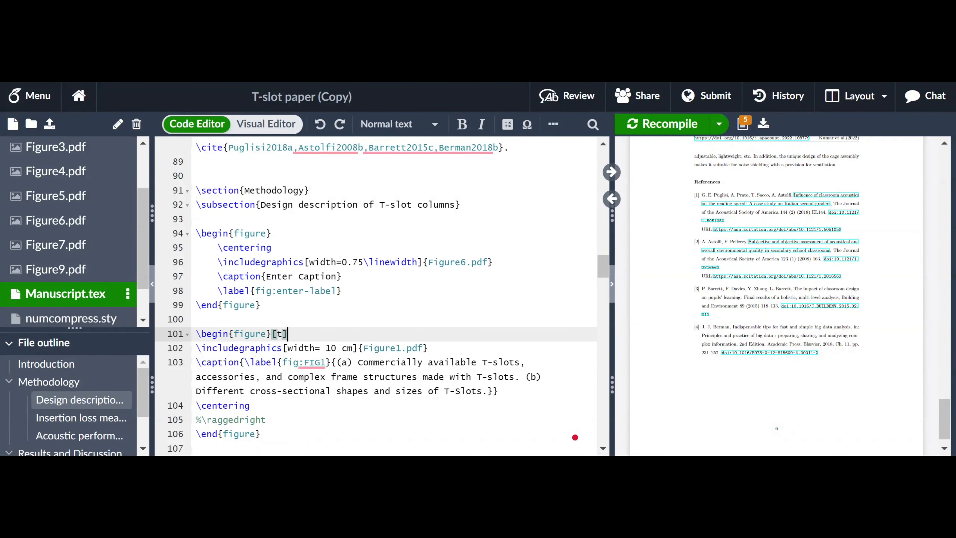
Review the figure blocks around the inserted Figure6.pdf code and recompile the document
scroll(572, 435, "down", 4)
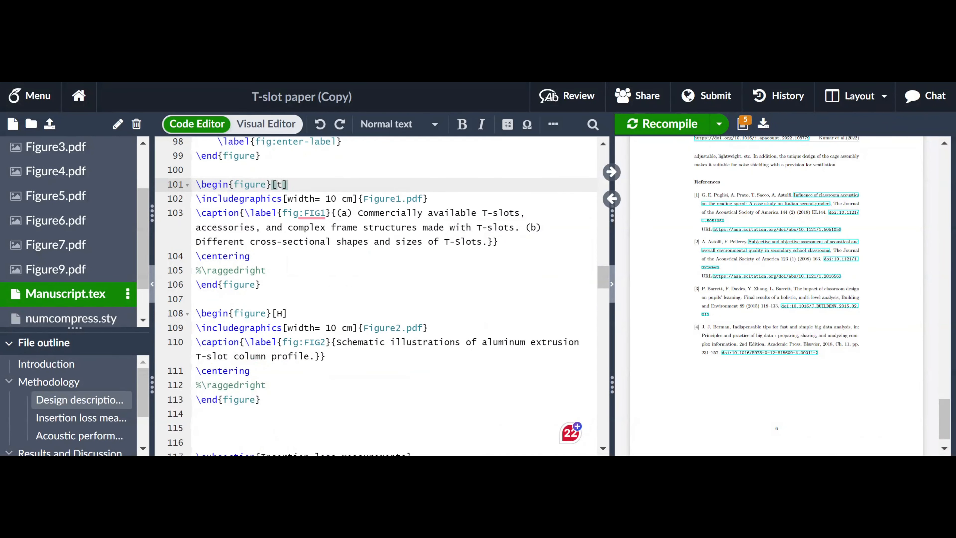
scroll(281, 450, "up", 6)
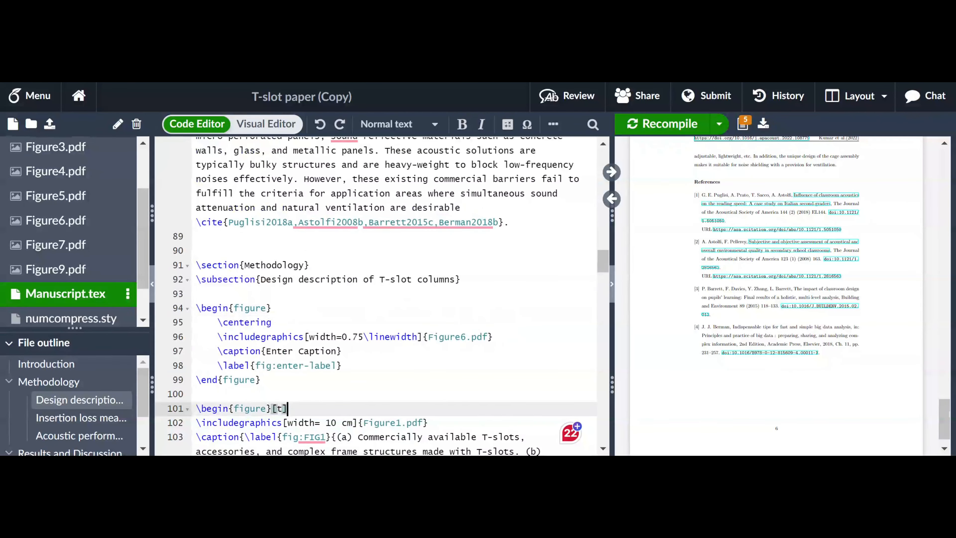
left_click(651, 128)
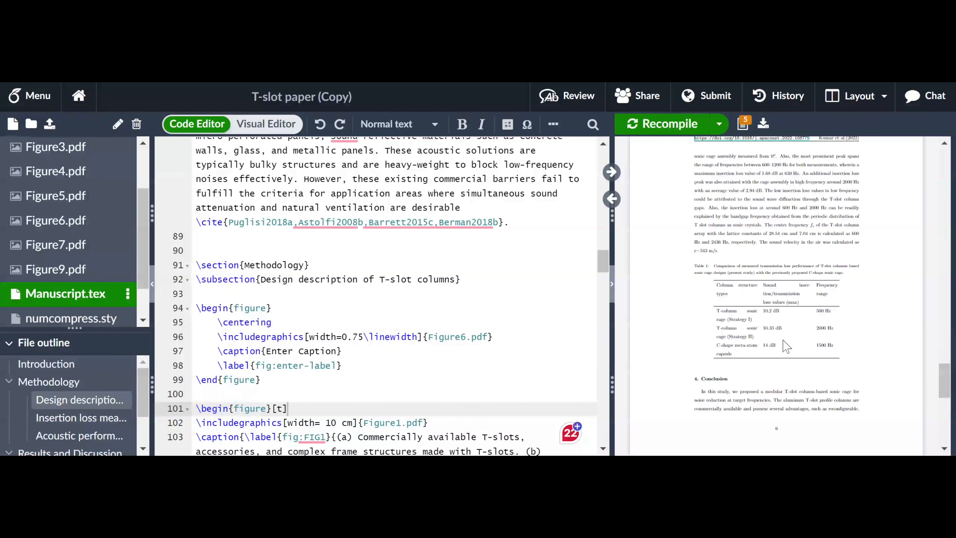
Locate the Figure6.pdf image in the compiled PDF, set its width to 1\linewidth in line 96 and update the preview
scroll(764, 336, "up", 11)
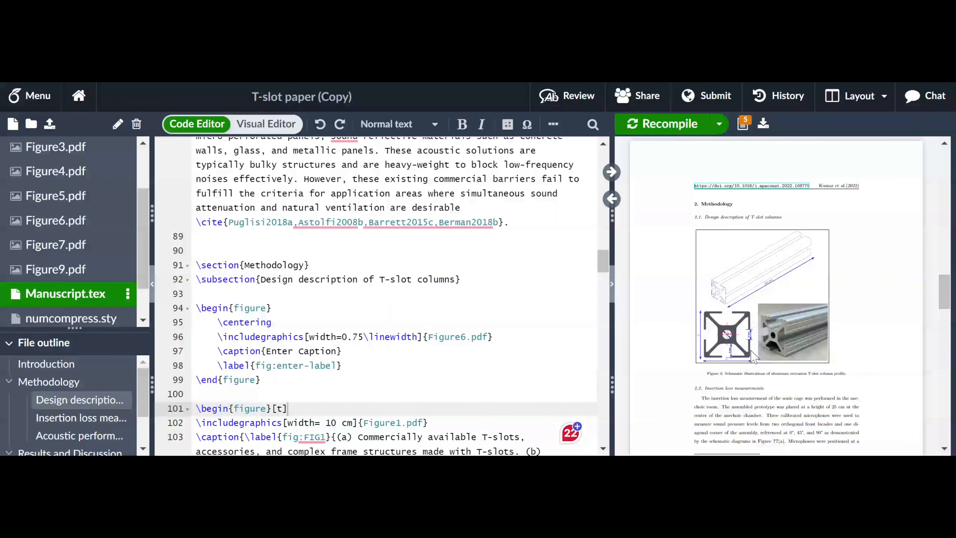
scroll(774, 359, "up", 11)
scroll(776, 364, "up", 2)
scroll(775, 363, "down", 5)
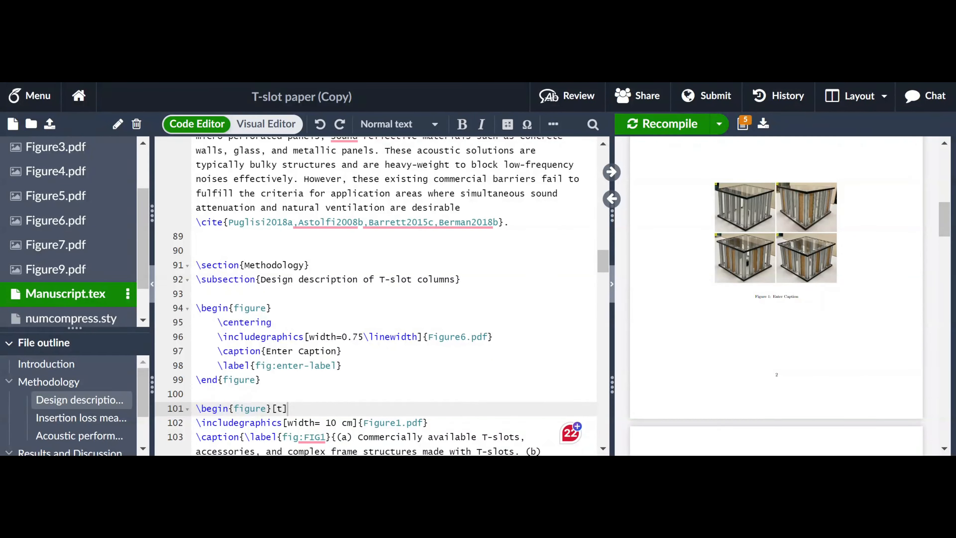
double_click(357, 336)
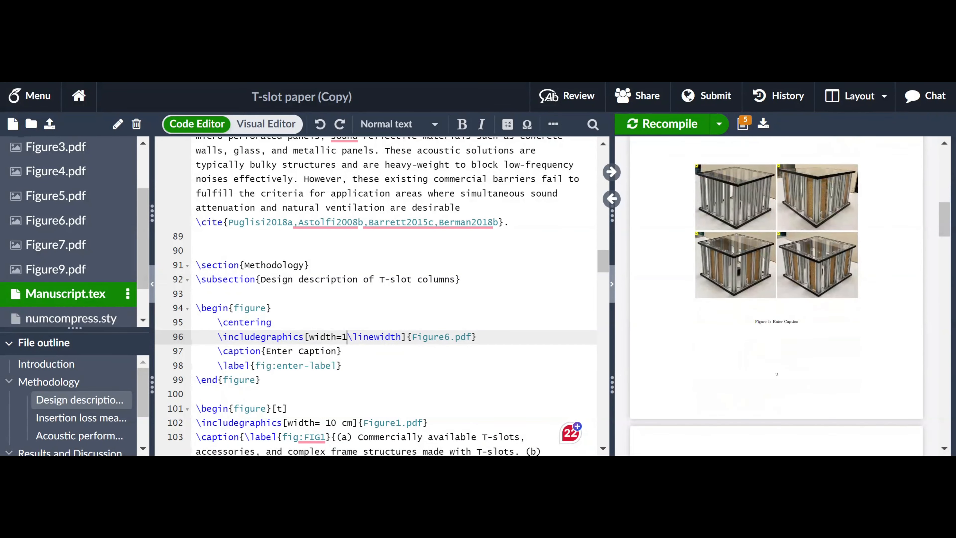
Insert a citation to Forns2016a after "c=343 m/s" at the end of line 132 in the Results and Discussion section
scroll(376, 297, "down", 15)
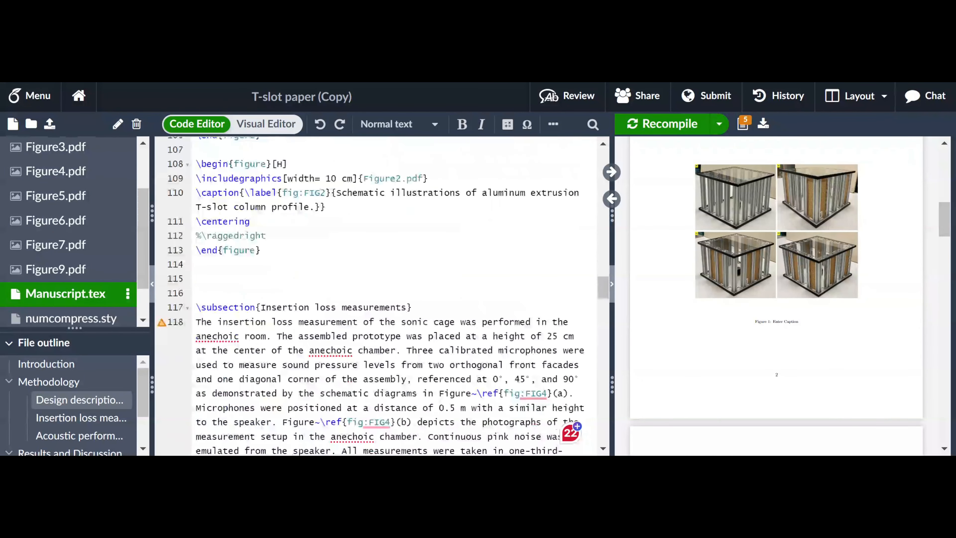
scroll(376, 297, "down", 8)
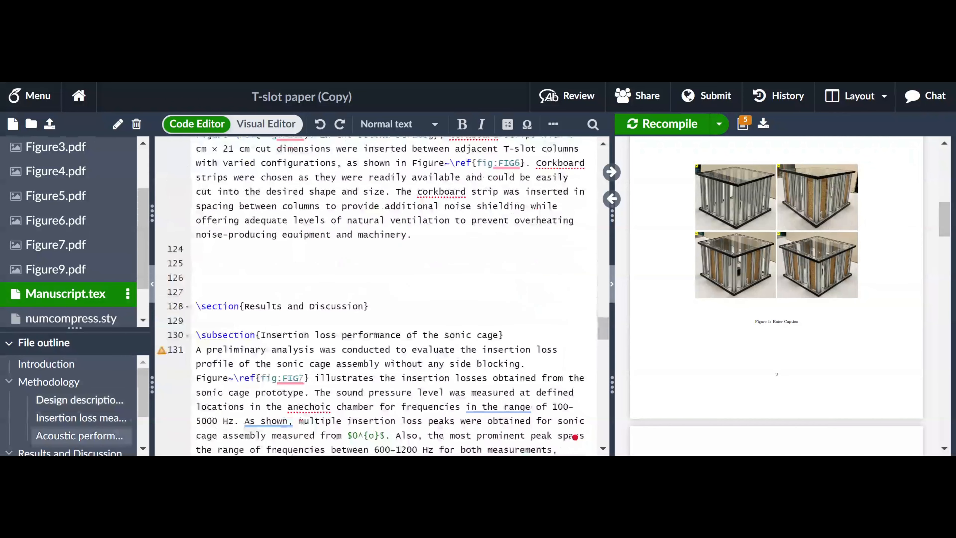
scroll(376, 298, "down", 5)
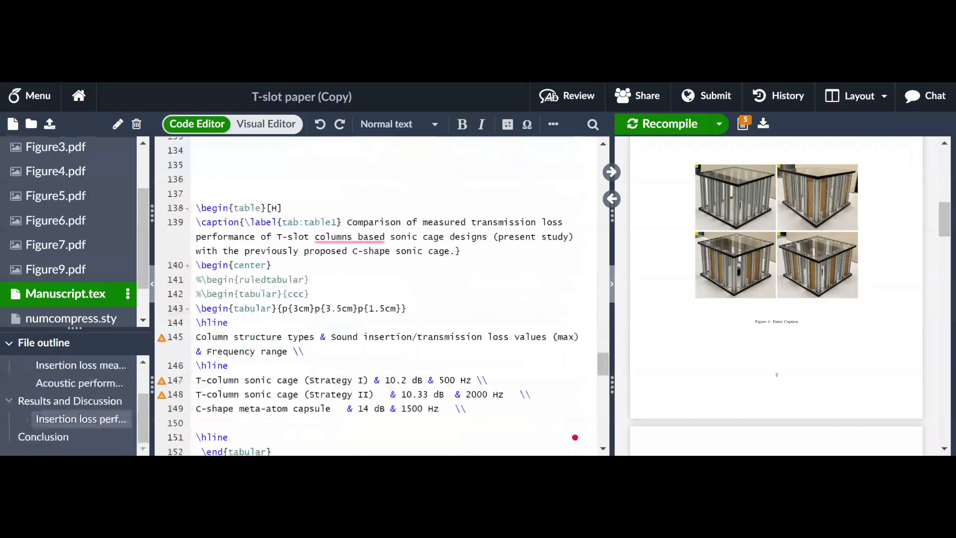
scroll(575, 438, "down", 3)
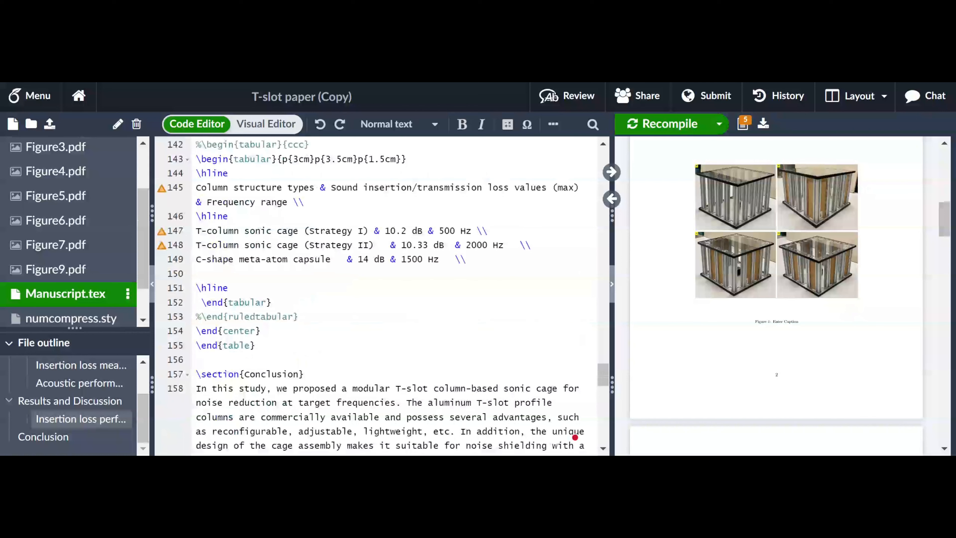
left_click(553, 125)
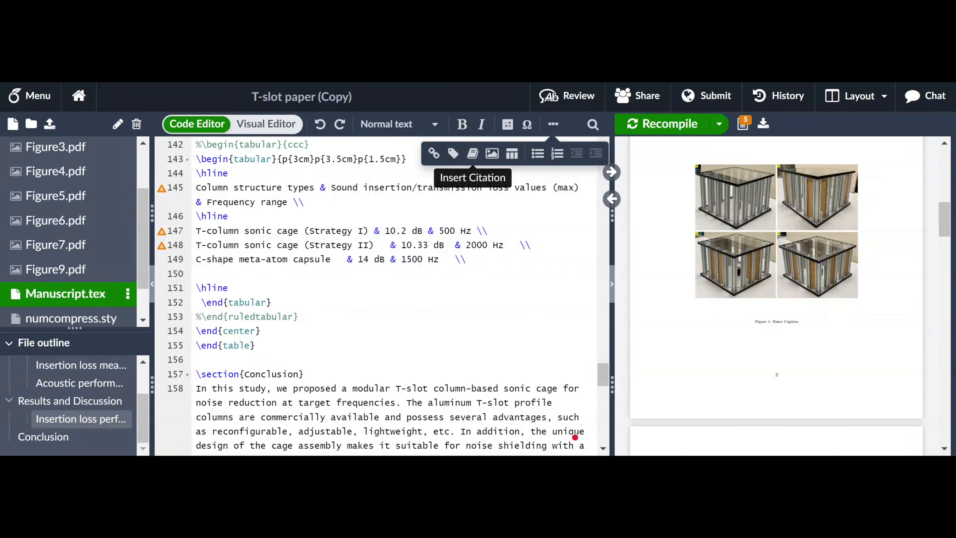
scroll(478, 162, "up", 7)
left_click(391, 272)
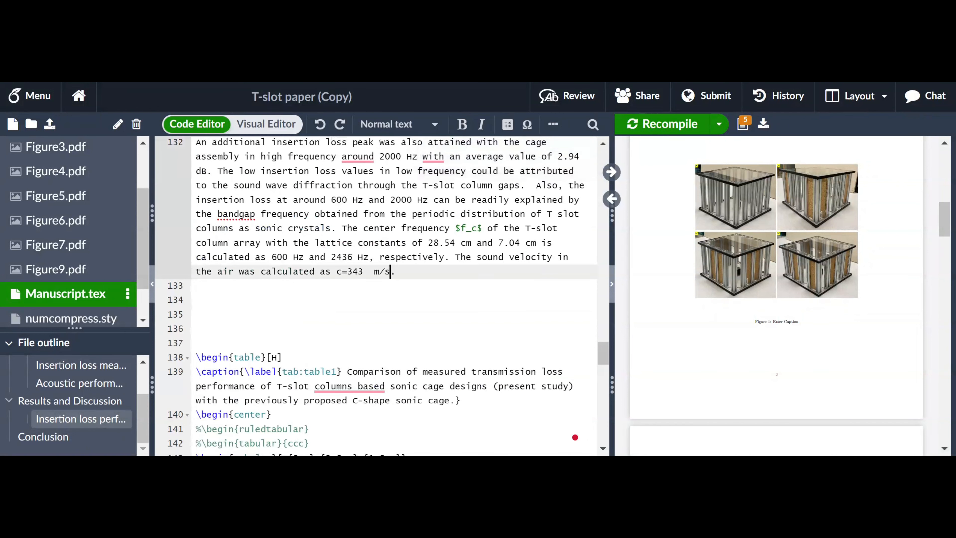
left_click(552, 124)
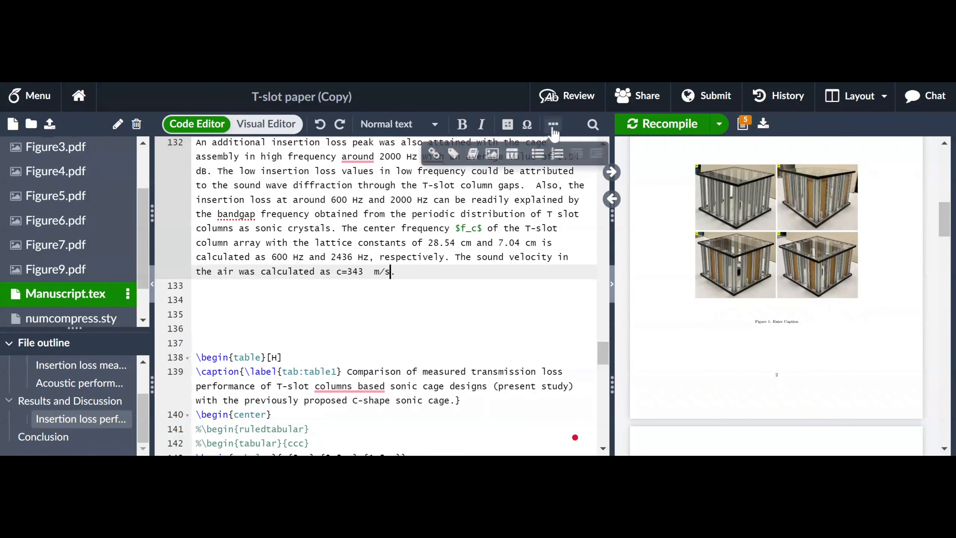
left_click(468, 158)
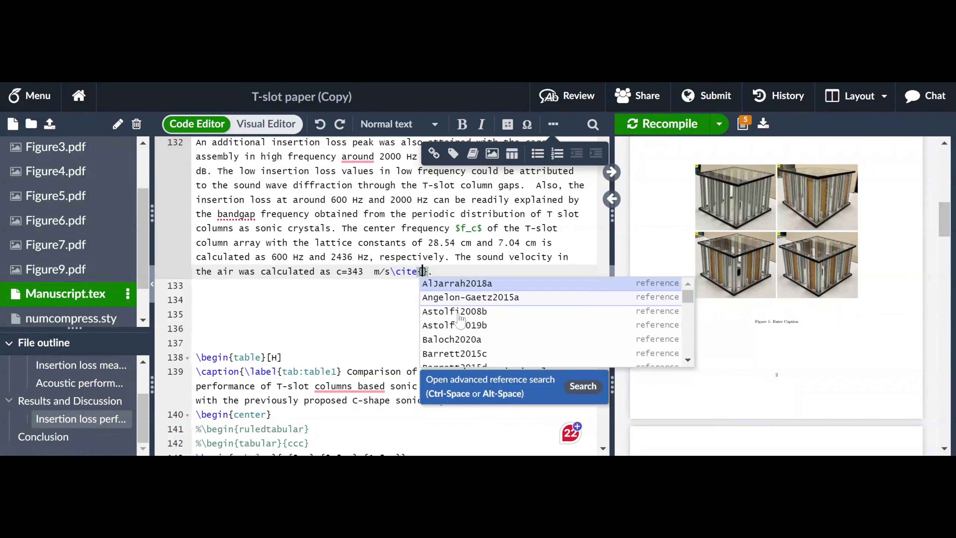
scroll(478, 350, "down", 3)
scroll(478, 350, "down", 2)
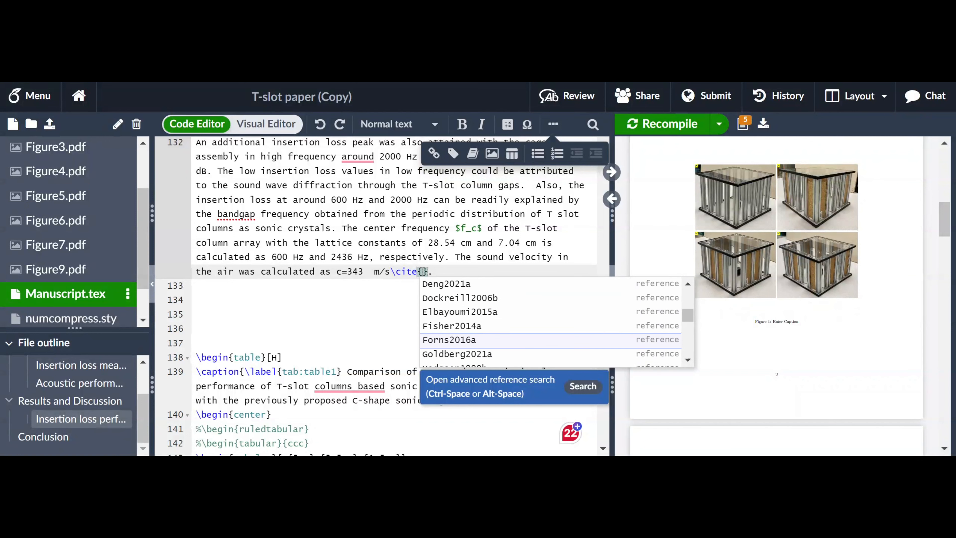
left_click(448, 339)
Recompile the document and find the new citation in the PDF's Insertion loss performance of the sonic cage subsection
left_click(653, 124)
scroll(376, 294, "up", 4)
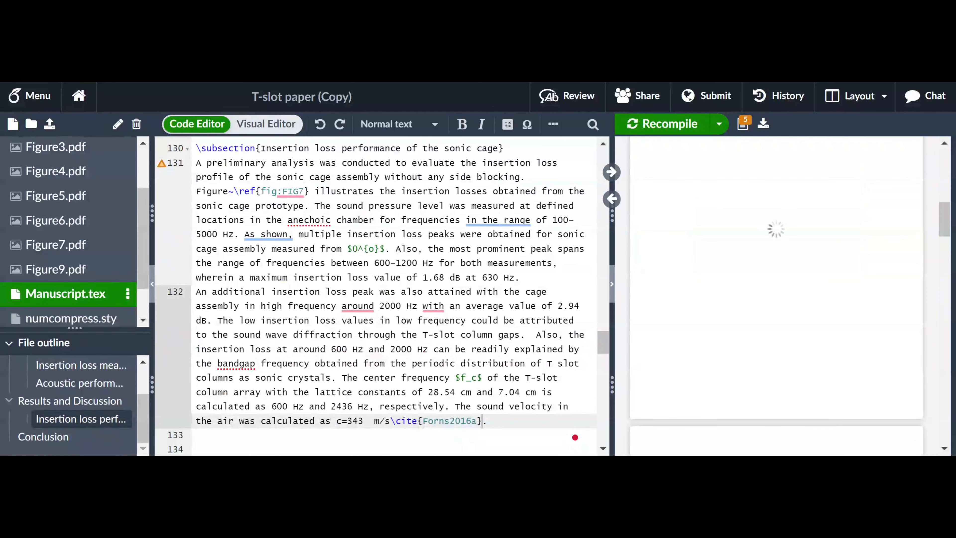
left_click(38, 419)
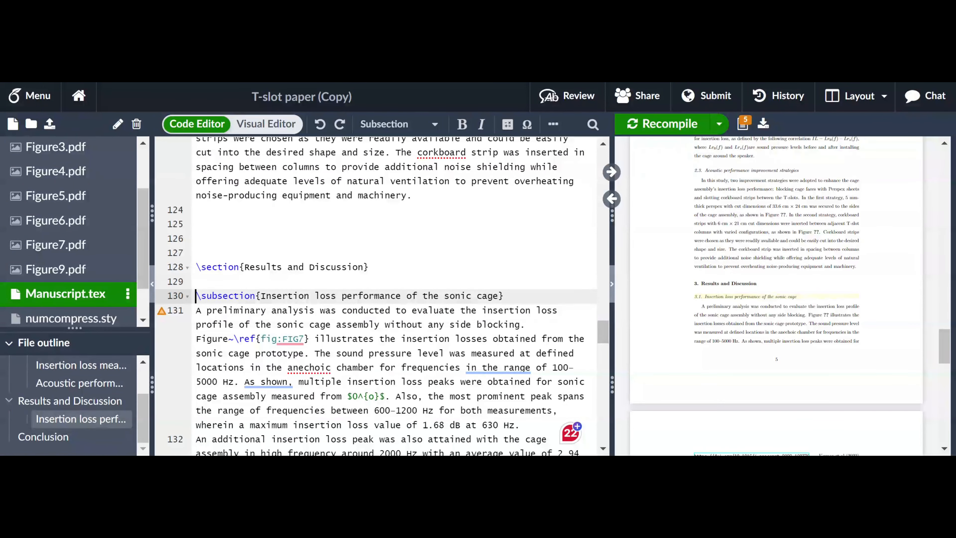
scroll(741, 354, "down", 5)
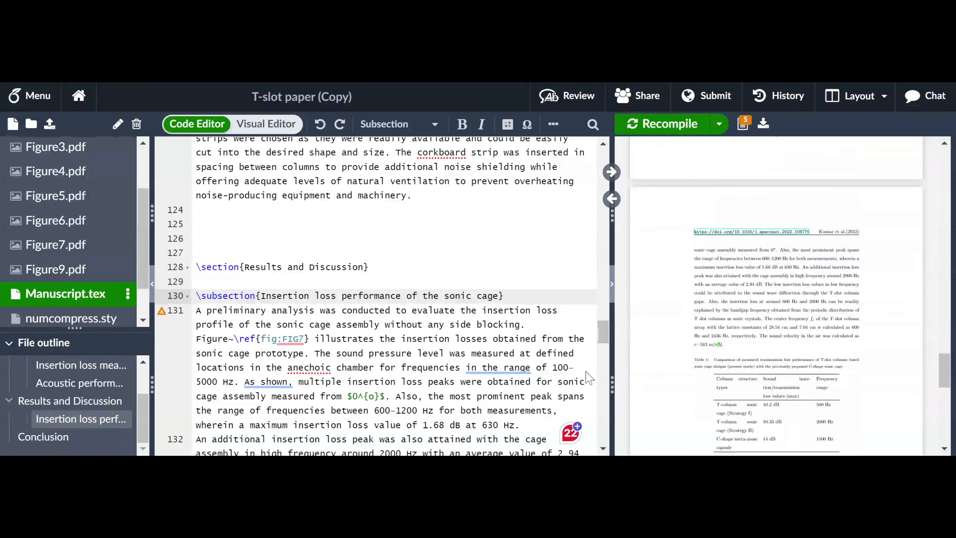
Follow the new citation in the enlarged PDF preview to its reference entry, and widen the code editor again
left_click_drag(612, 368, 463, 368)
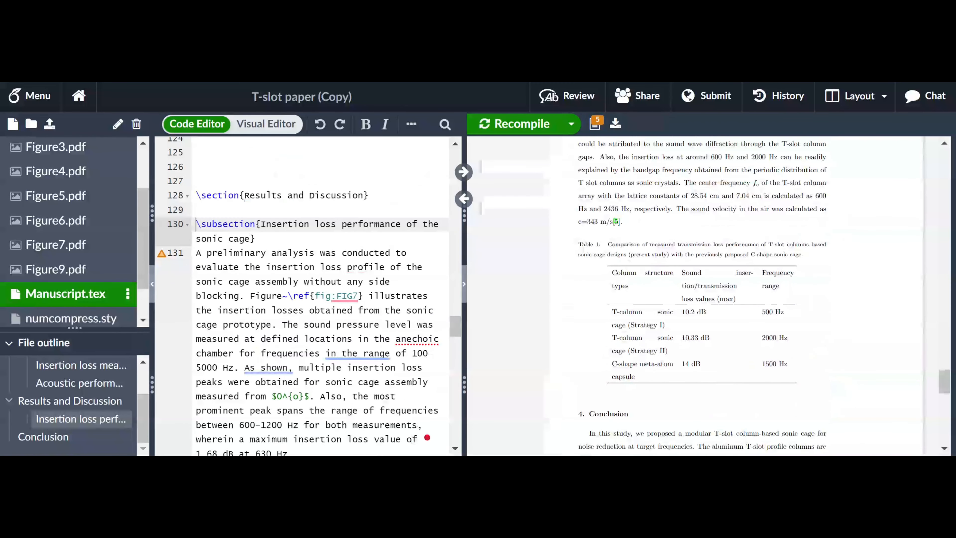
left_click(616, 222)
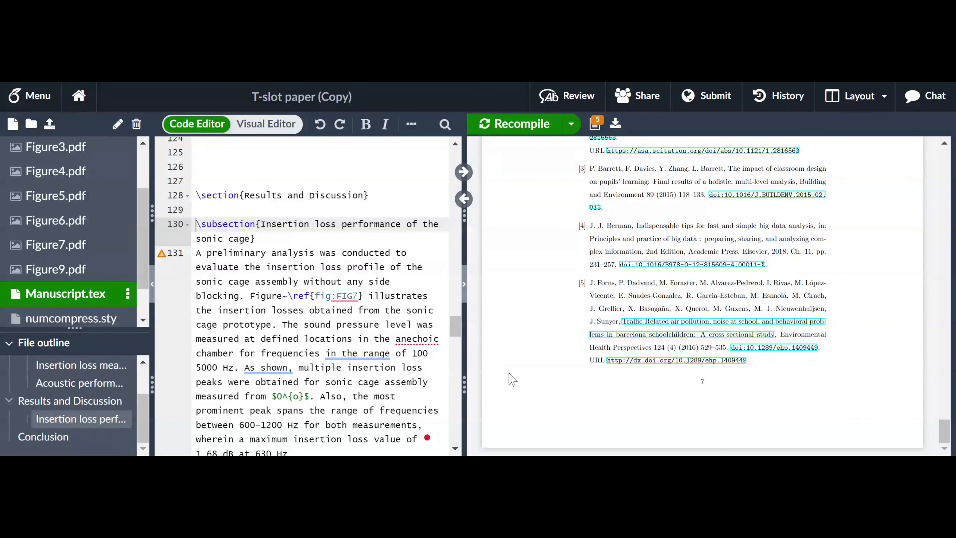
left_click_drag(464, 361, 667, 361)
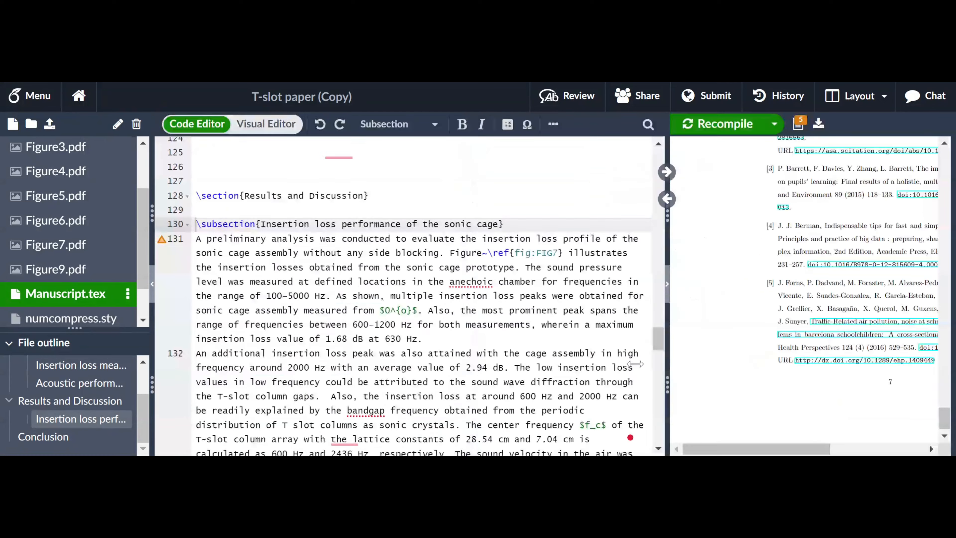